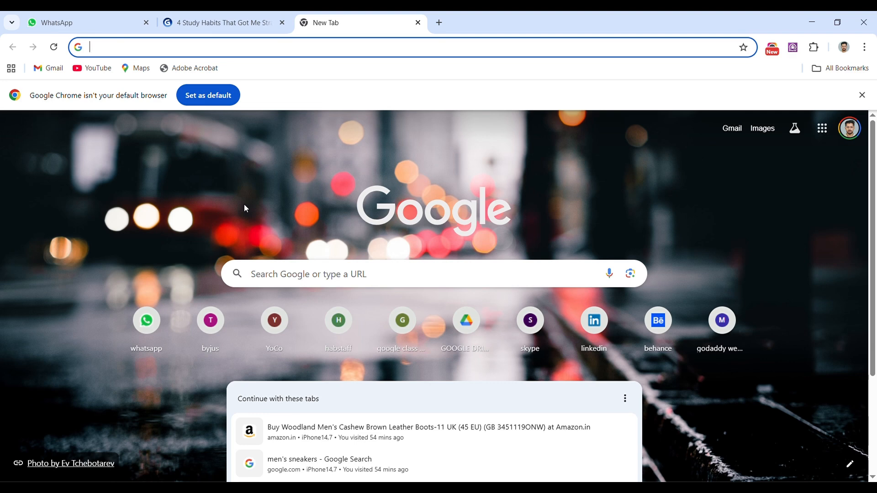
Search Google for "gamma ai" and open the Gamma web app
left_click(277, 273)
type("g")
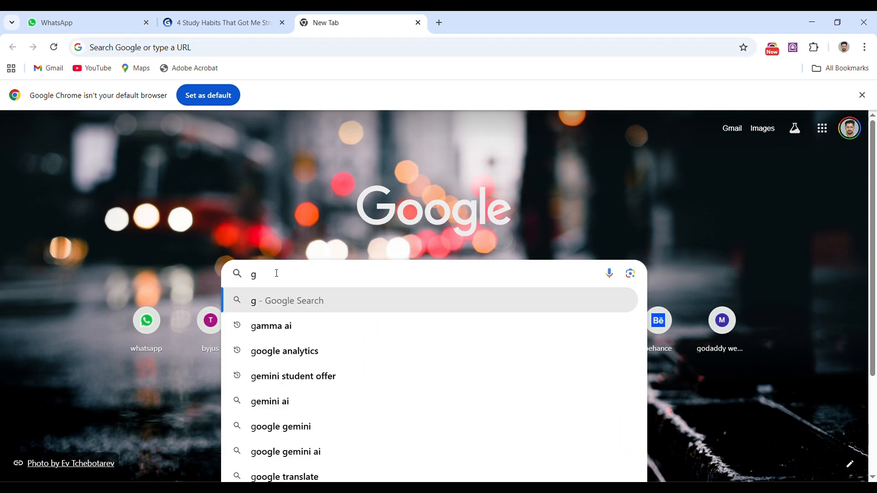
left_click(287, 327)
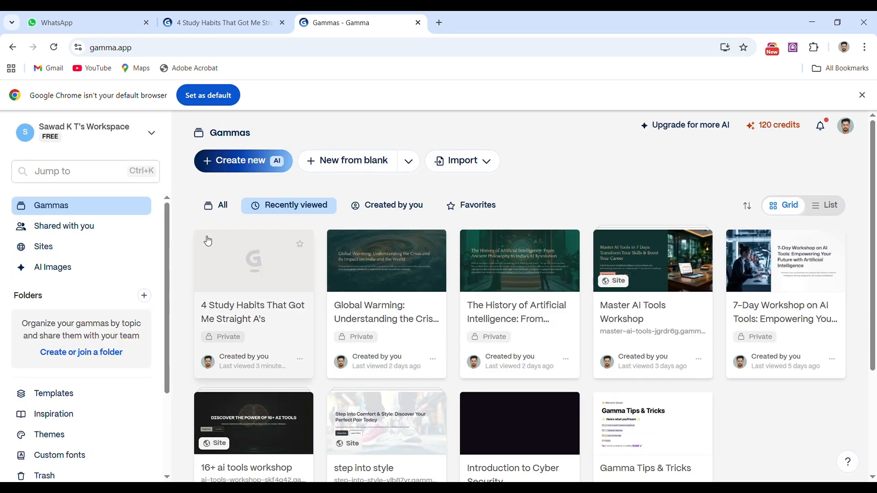
Look over the recently viewed gammas in the workspace
scroll(417, 329, "down", 3)
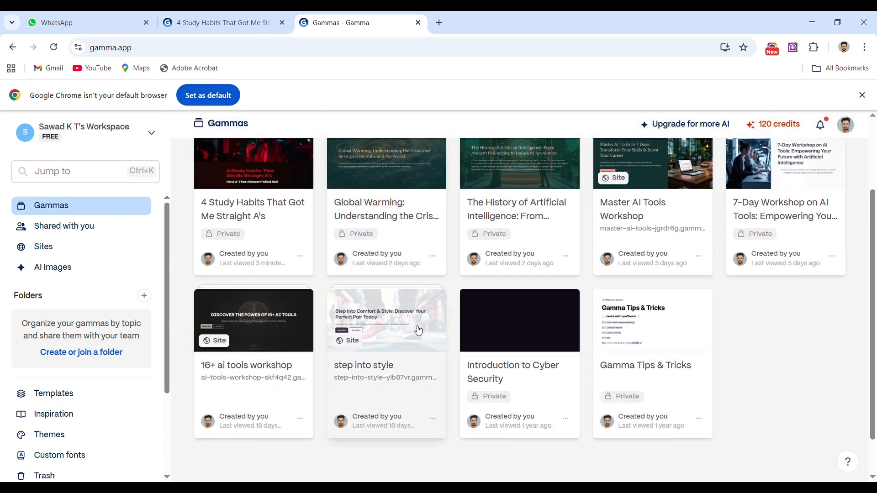
scroll(417, 329, "up", 3)
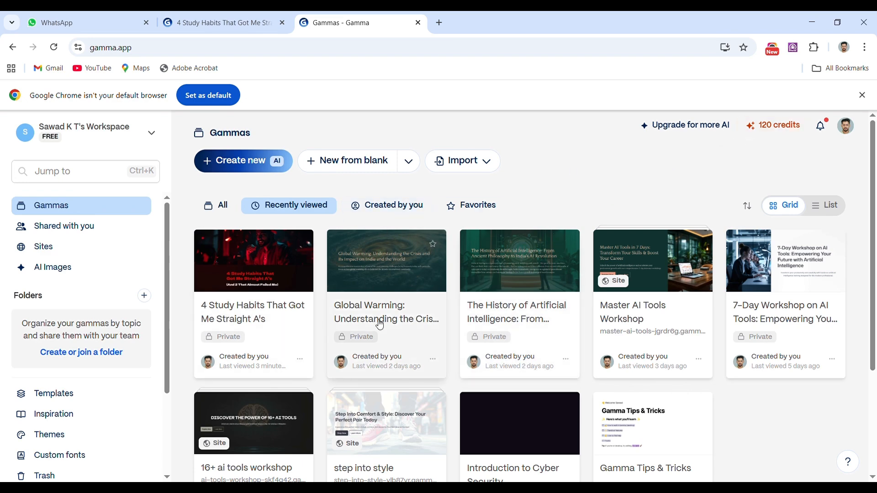
scroll(380, 325, "down", 3)
scroll(388, 283, "up", 3)
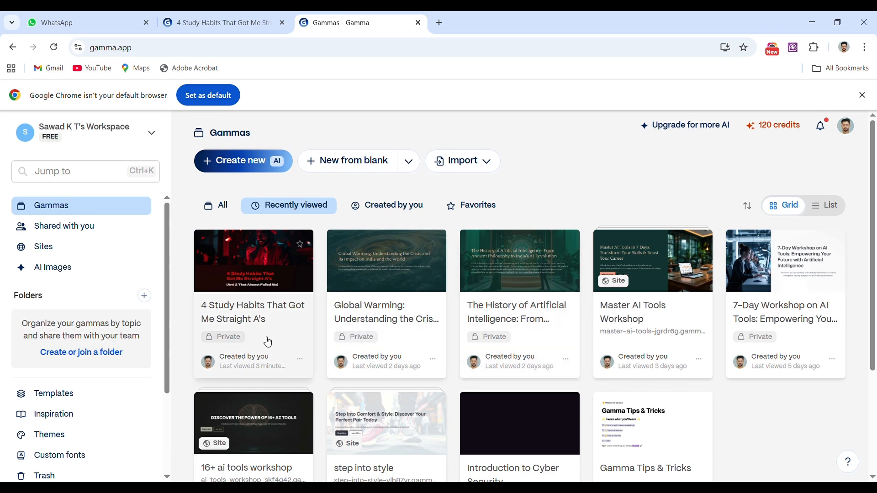
scroll(359, 319, "down", 2)
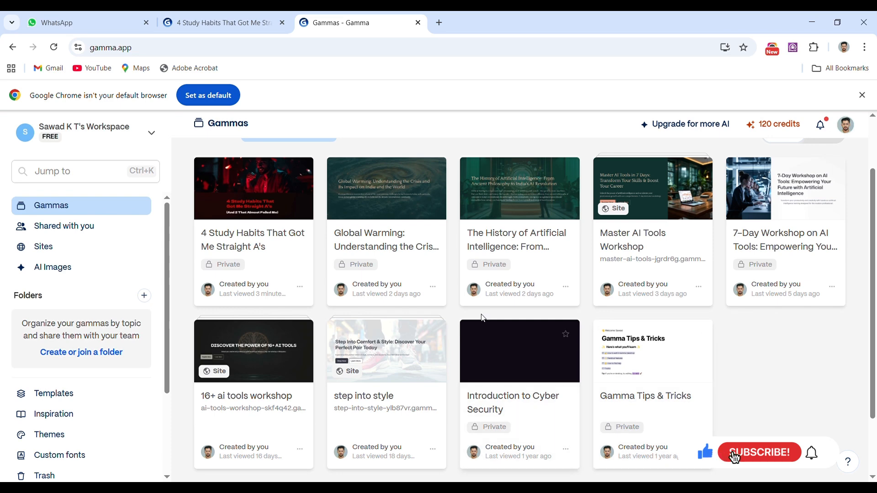
scroll(481, 318, "up", 2)
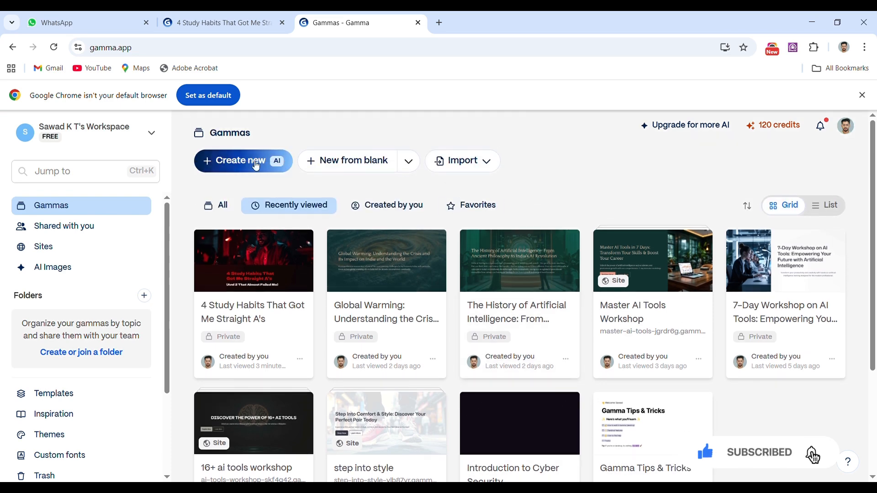
Start a new AI creation generated from a one-line prompt and choose Social as the content type
left_click(235, 161)
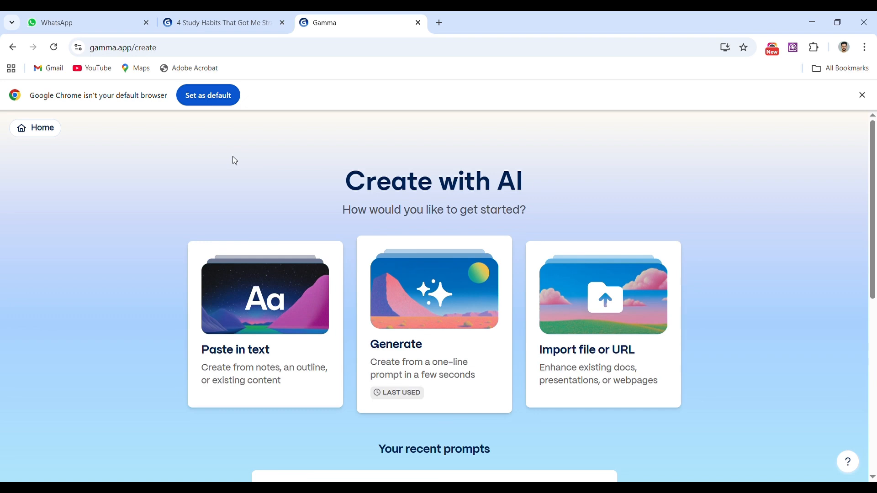
left_click(404, 296)
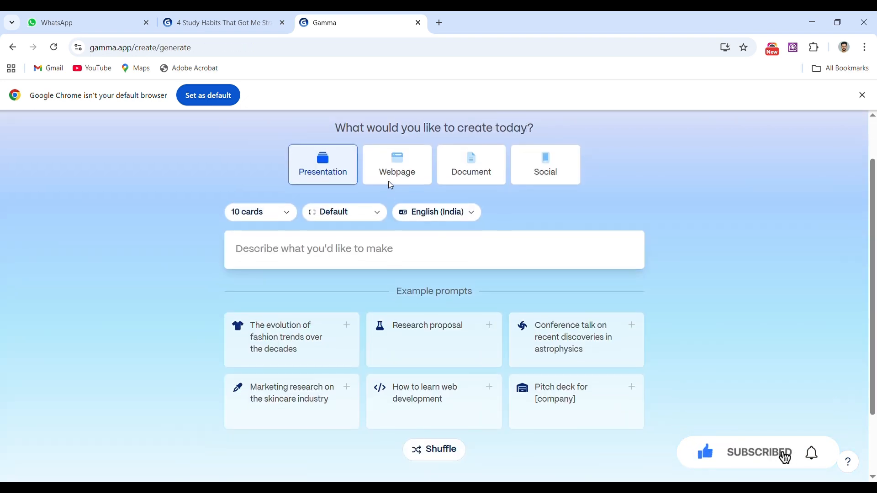
scroll(340, 189, "up", 1)
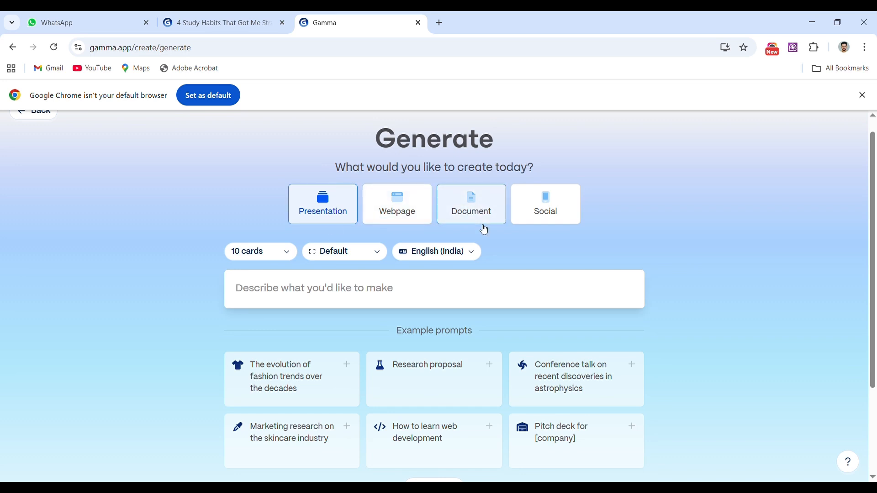
left_click(548, 218)
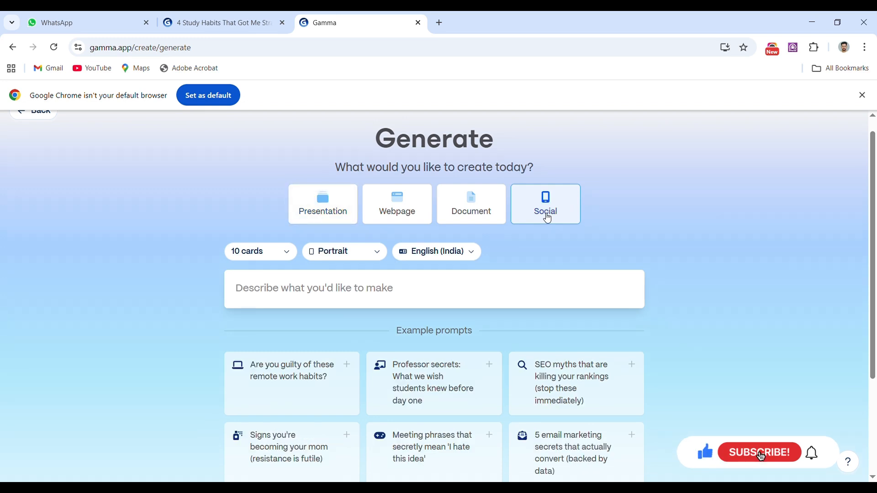
Set the social post's page style to Square (1:1) and its length to 6 cards
left_click(376, 290)
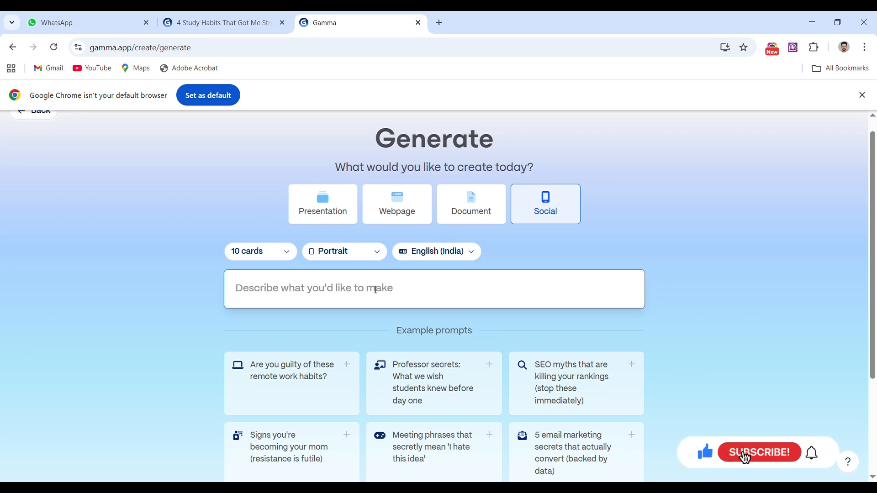
left_click(382, 254)
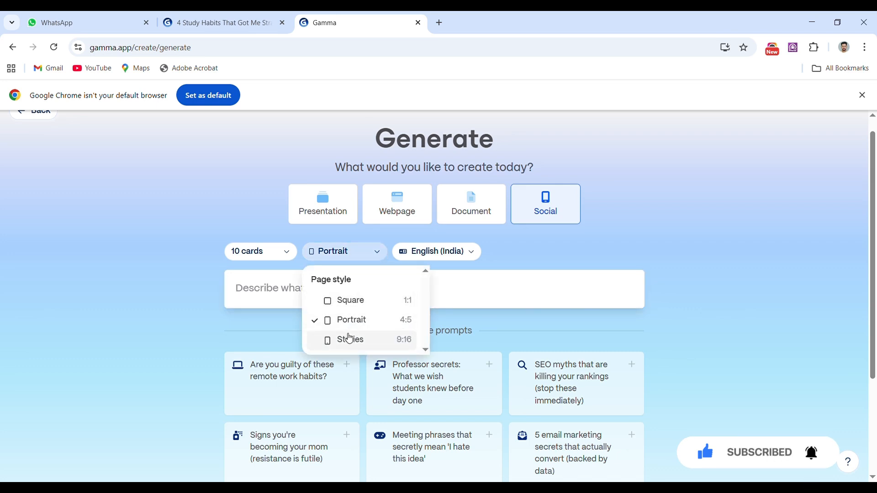
left_click(376, 302)
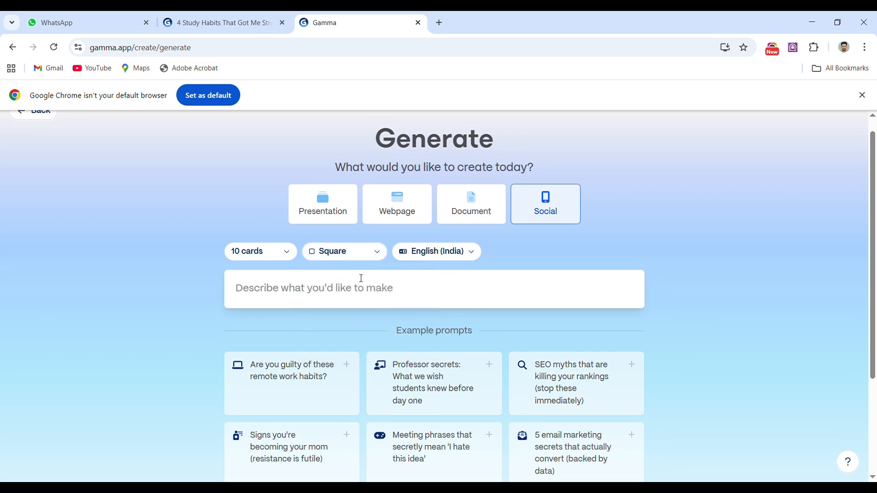
left_click(379, 254)
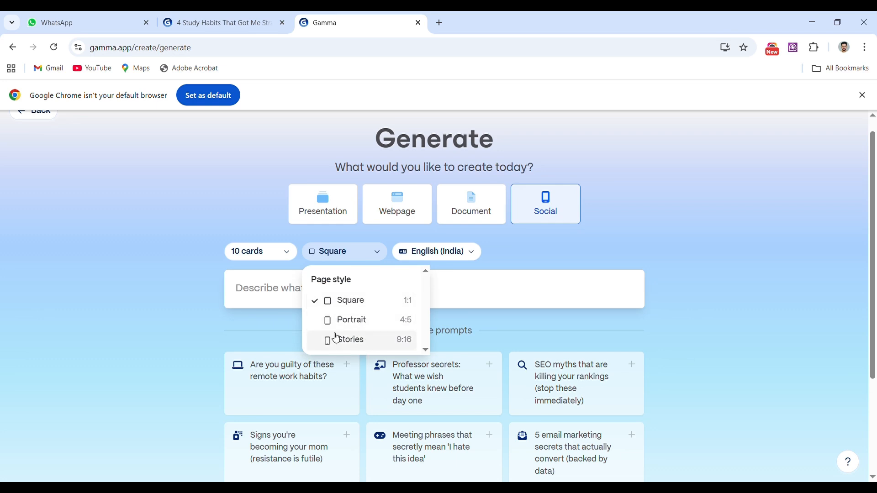
left_click(368, 305)
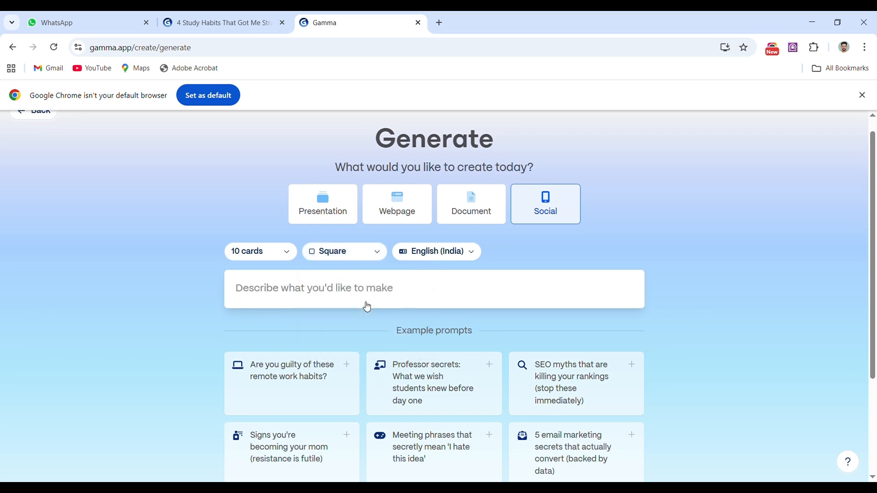
left_click(294, 259)
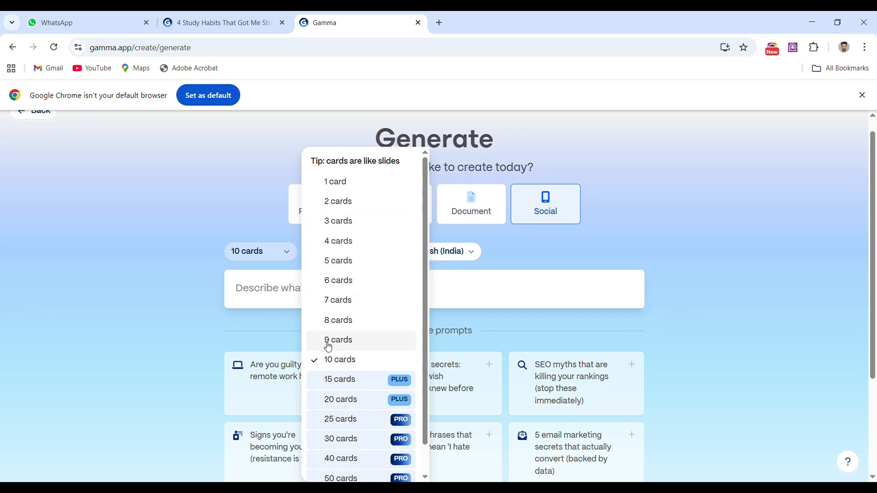
left_click(341, 281)
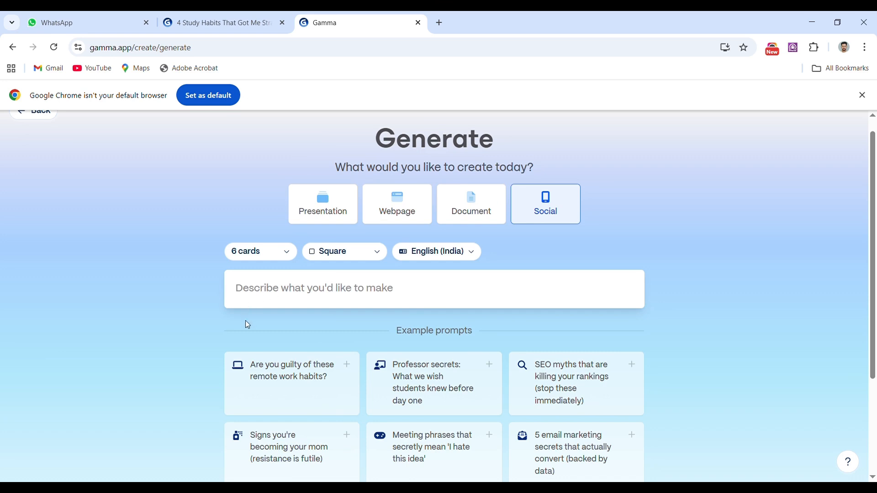
Use the example prompt "SEO myths that are killing your rankings (stop these immediately)" and generate its outline
scroll(314, 297, "down", 1)
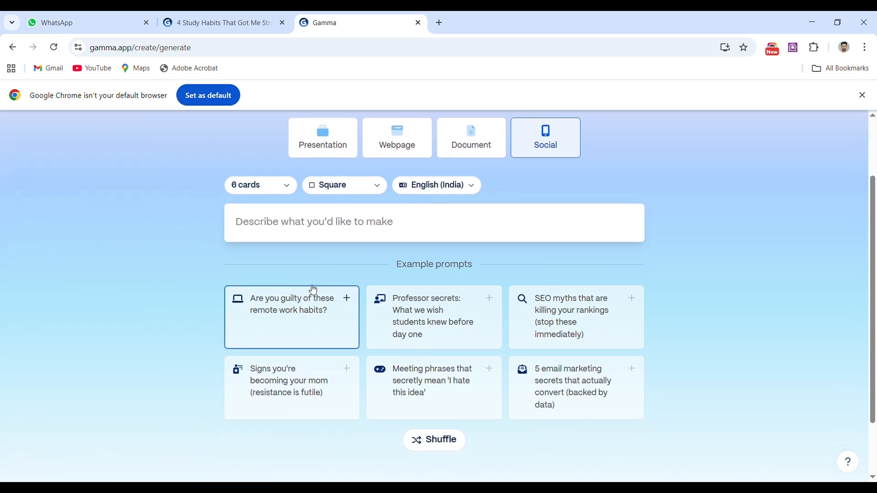
left_click(339, 225)
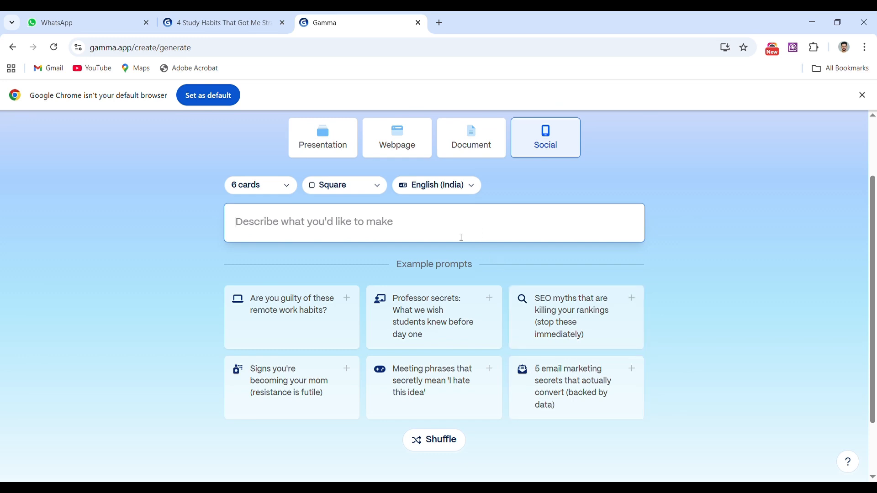
left_click(554, 314)
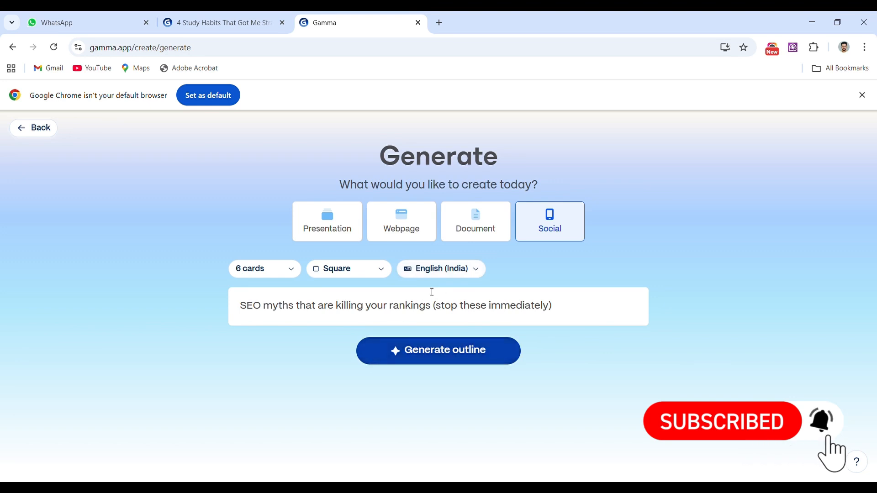
left_click(566, 312)
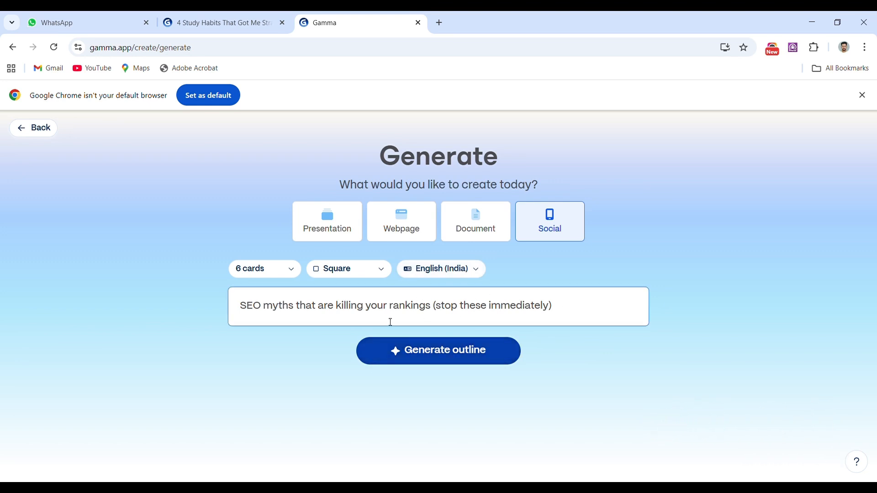
type("jkj")
left_click(415, 359)
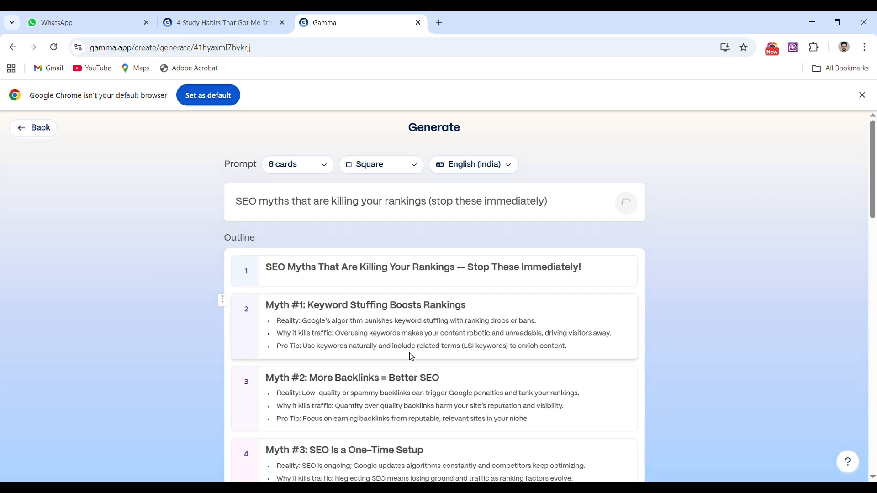
Review the generated outline from the title card through the last myth card
scroll(456, 286, "down", 2)
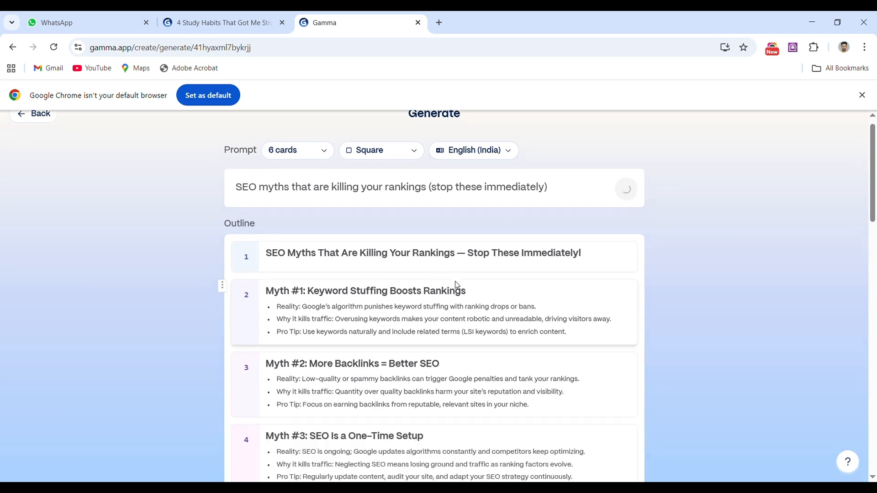
scroll(459, 286, "down", 1)
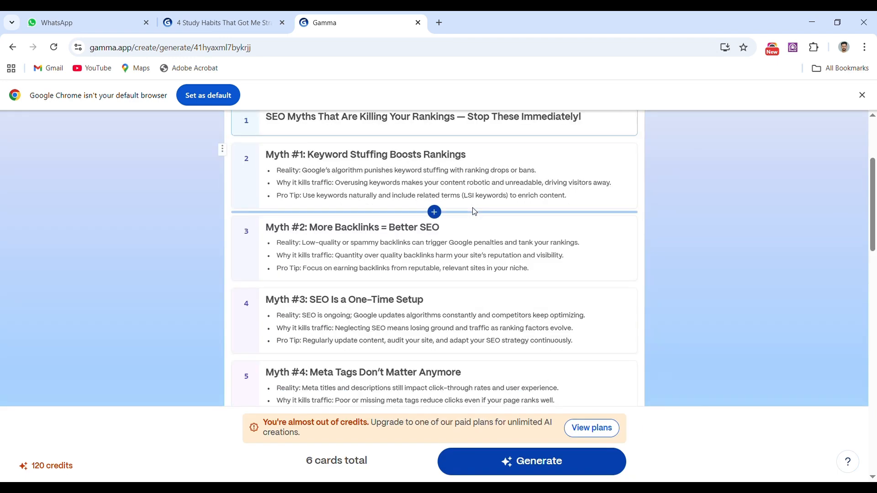
scroll(434, 306, "down", 2)
scroll(434, 305, "down", 2)
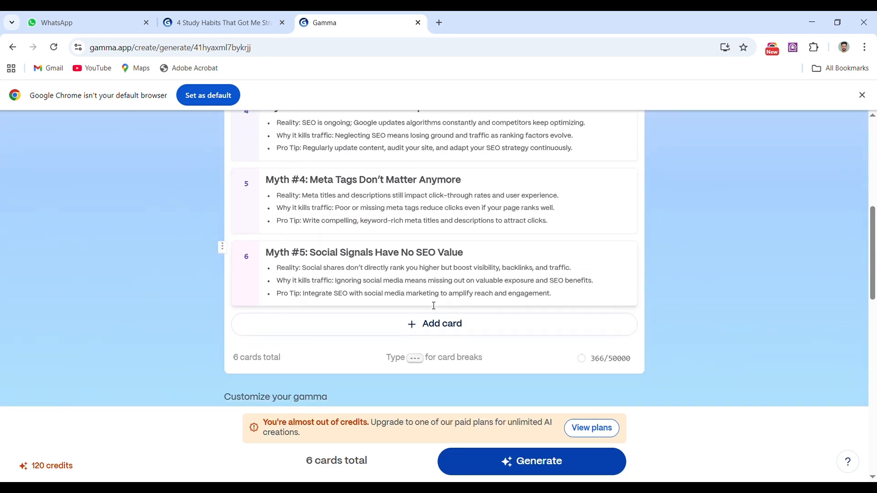
scroll(434, 305, "up", 4)
scroll(434, 306, "up", 2)
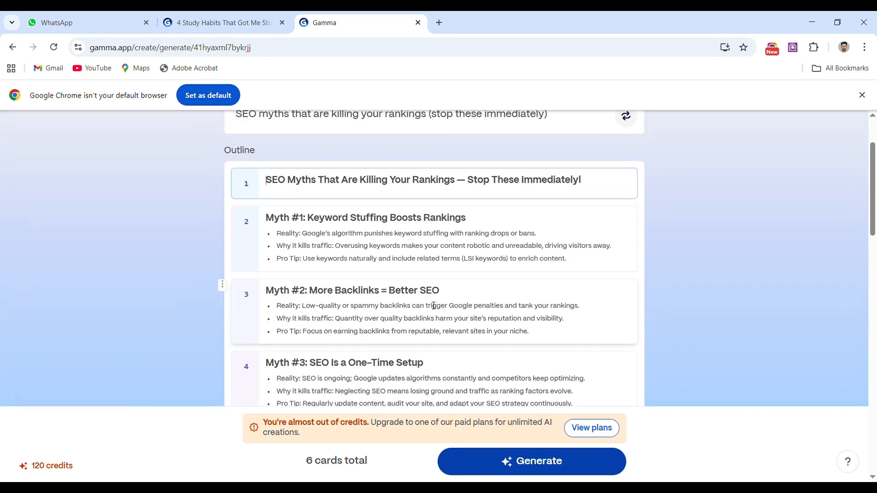
scroll(416, 312, "down", 1)
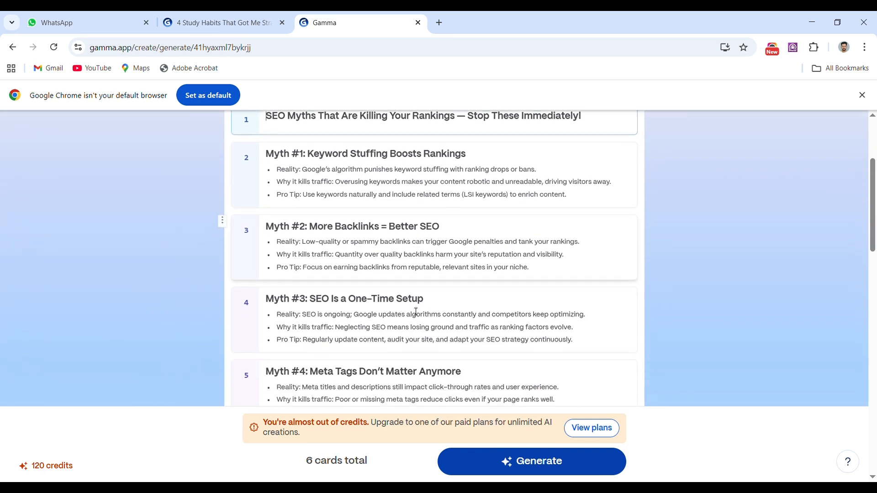
scroll(416, 312, "up", 1)
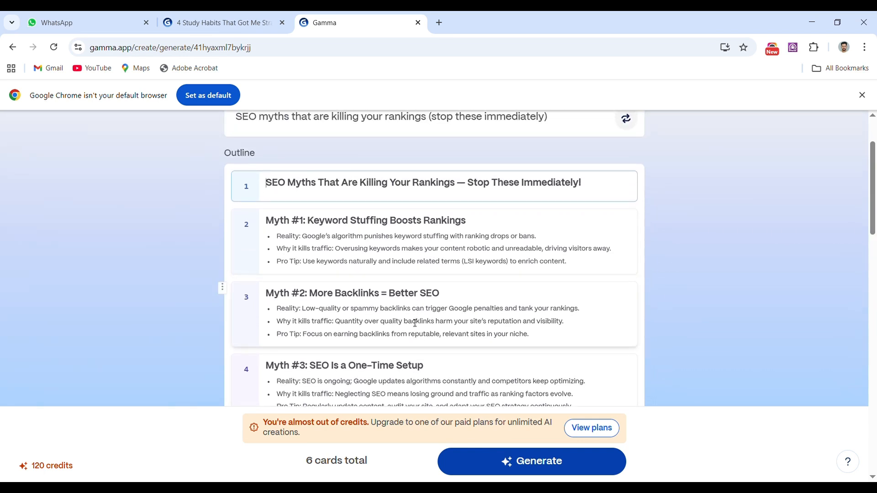
scroll(415, 323, "down", 2)
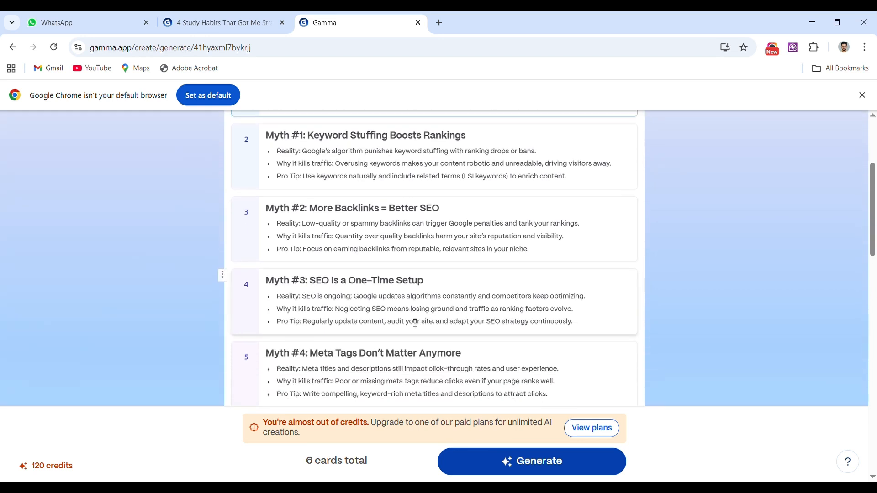
scroll(415, 323, "down", 5)
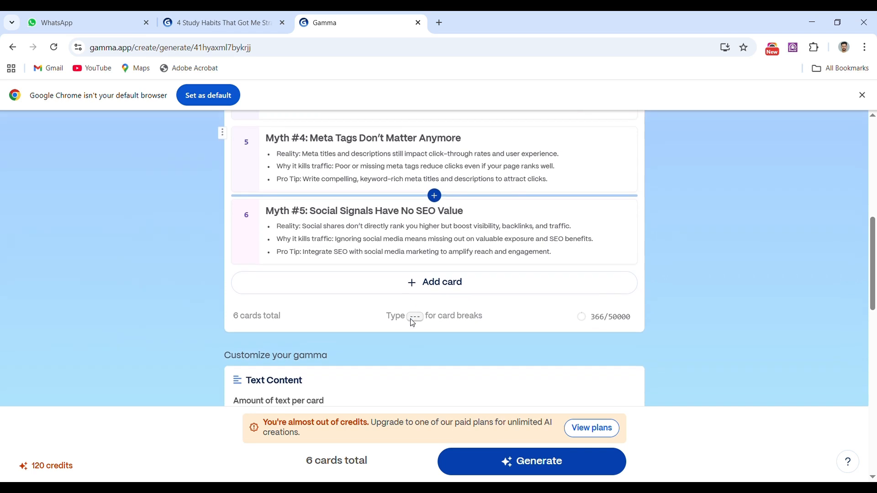
Set the amount of text per card to Minimal in the customization options below the outline
scroll(412, 322, "down", 4)
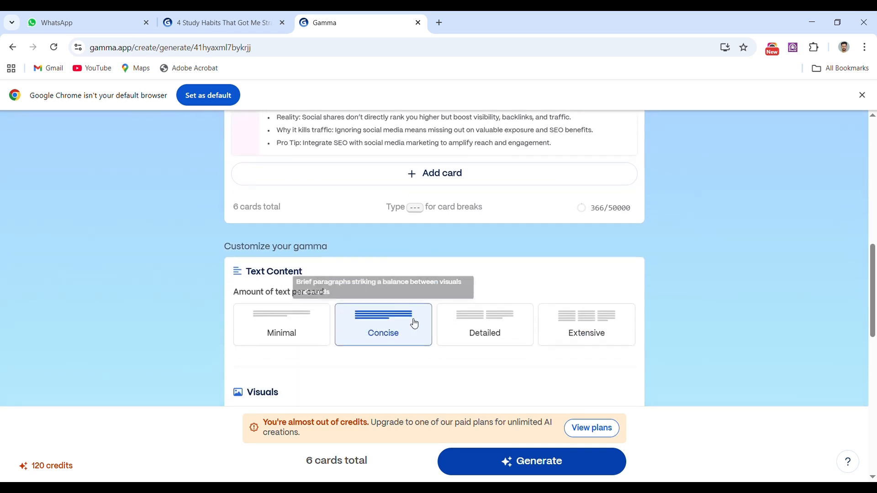
scroll(397, 223, "up", 1)
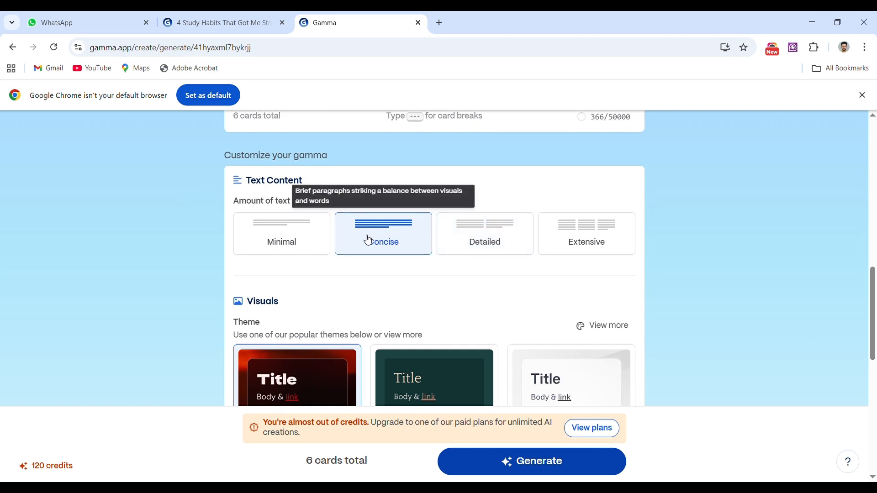
left_click(303, 237)
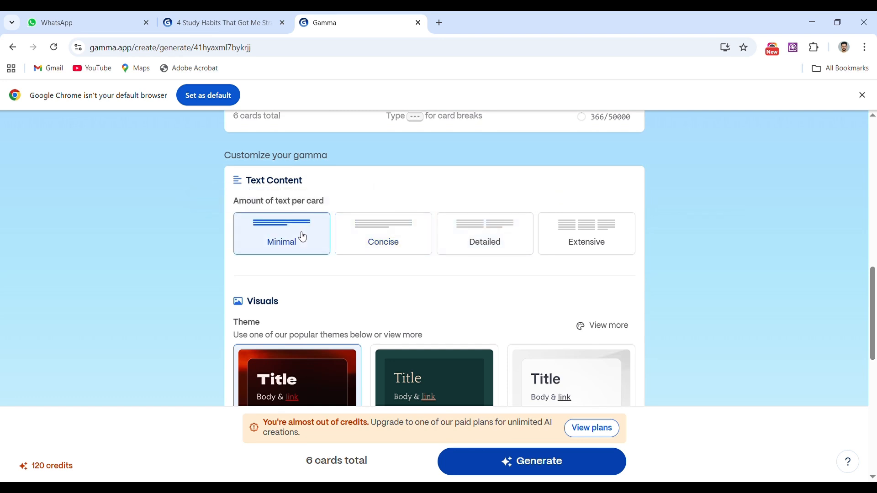
scroll(427, 285, "down", 1)
scroll(427, 285, "down", 1)
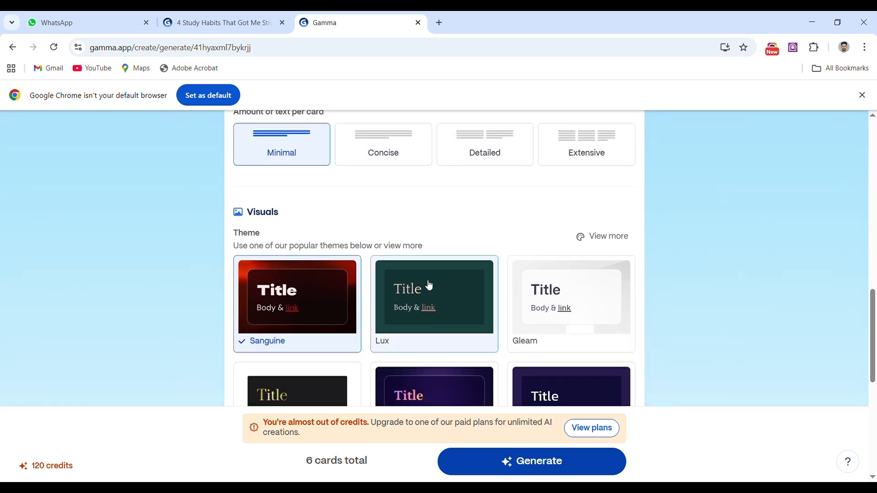
Examine the suggested themes, image art styles and available image sources in the visuals settings
scroll(425, 220, "up", 1)
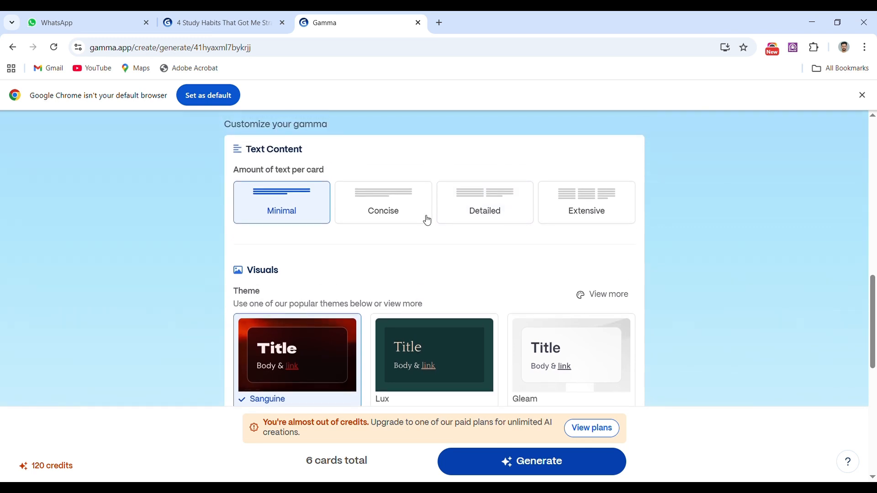
scroll(393, 269, "down", 2)
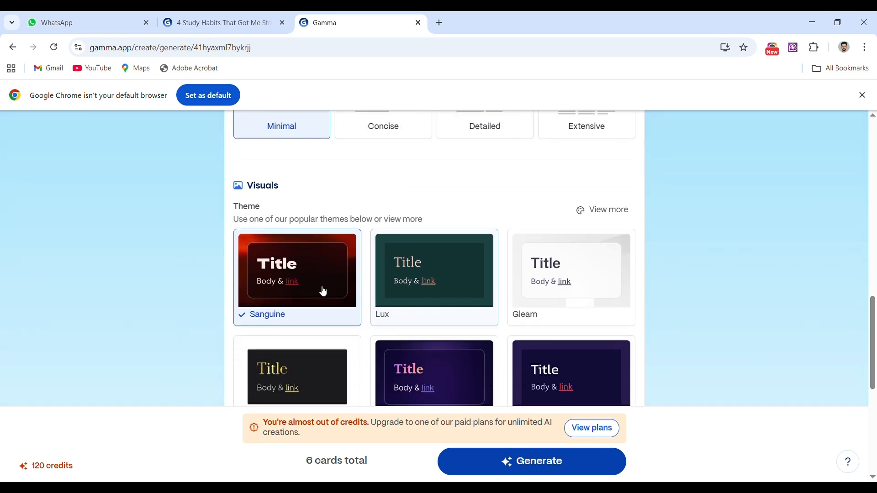
scroll(361, 308, "down", 2)
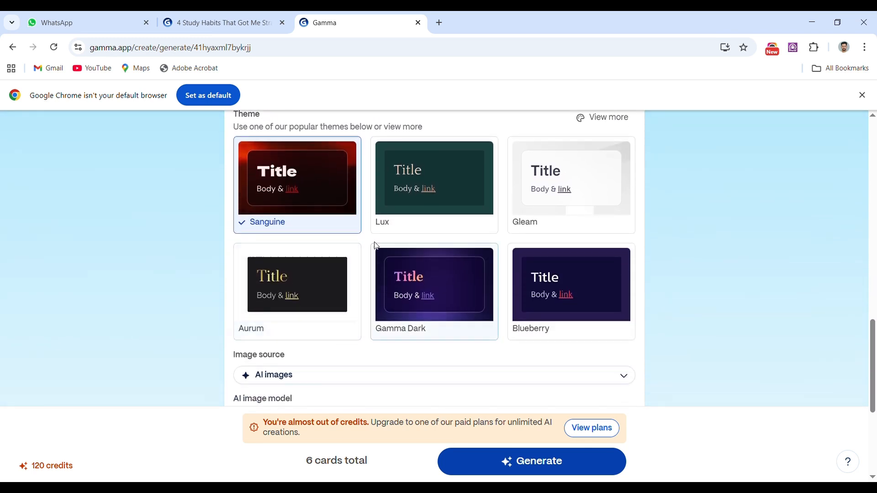
scroll(372, 256, "up", 1)
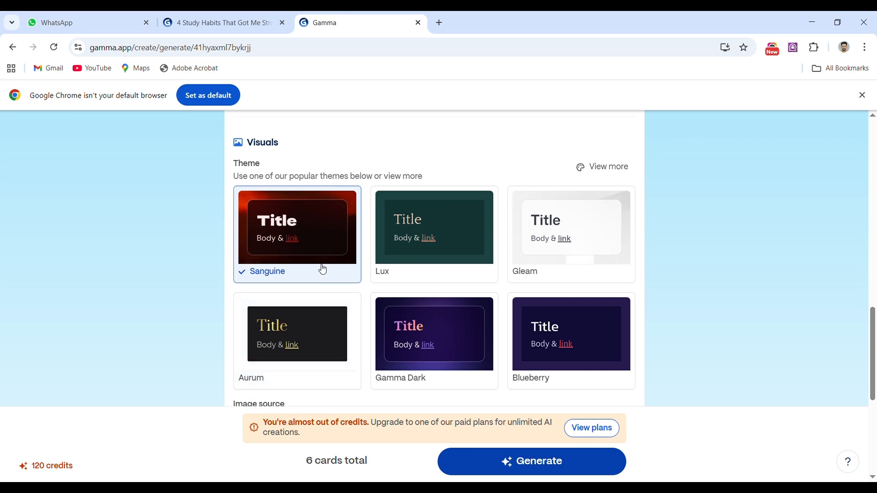
scroll(338, 323, "down", 5)
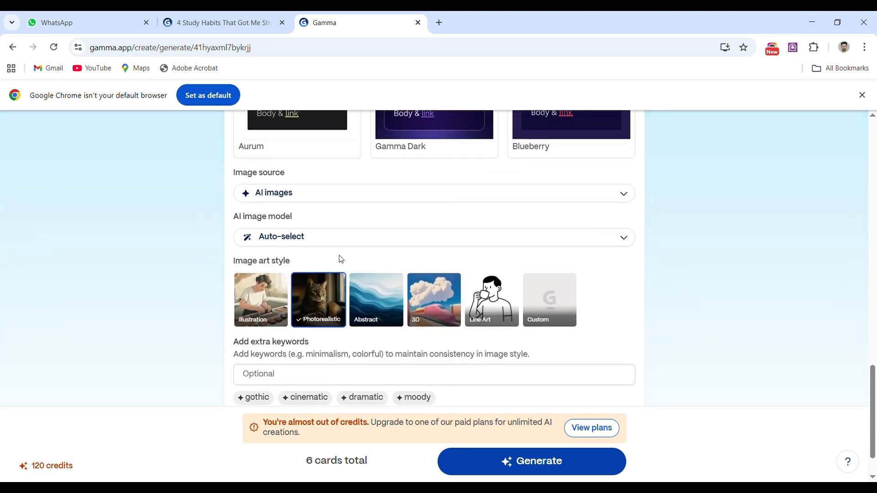
left_click(370, 194)
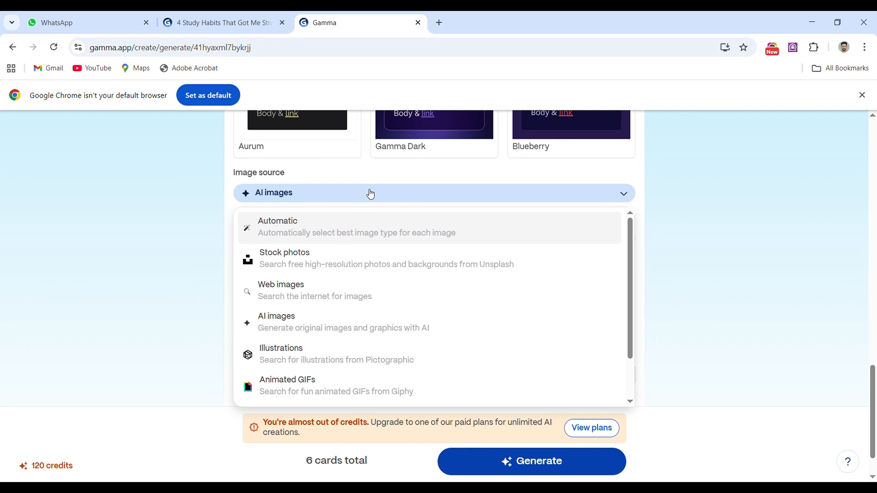
left_click(371, 194)
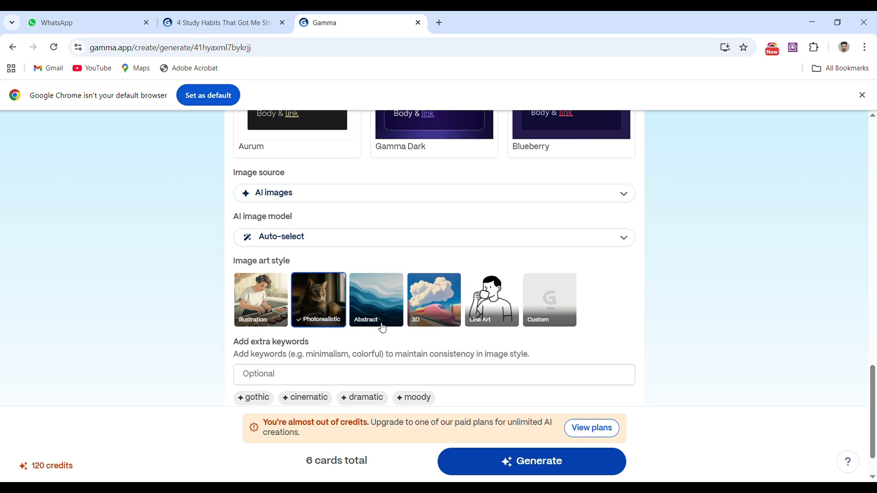
Add the suggested extra keyword "cinematic" for the image style and generate the carousel
scroll(402, 337, "down", 2)
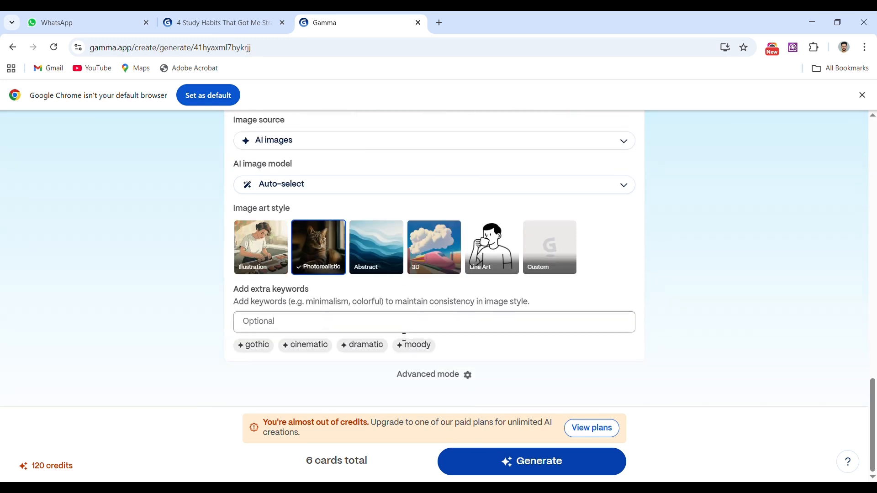
left_click(334, 332)
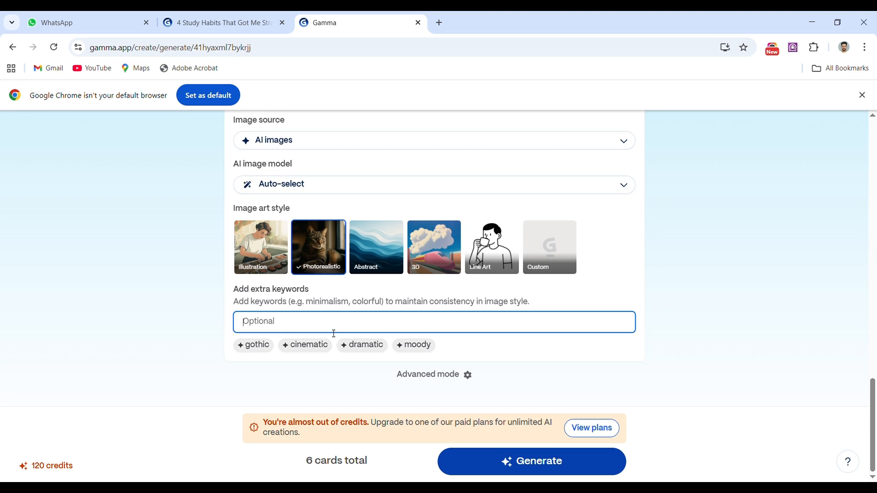
left_click(306, 346)
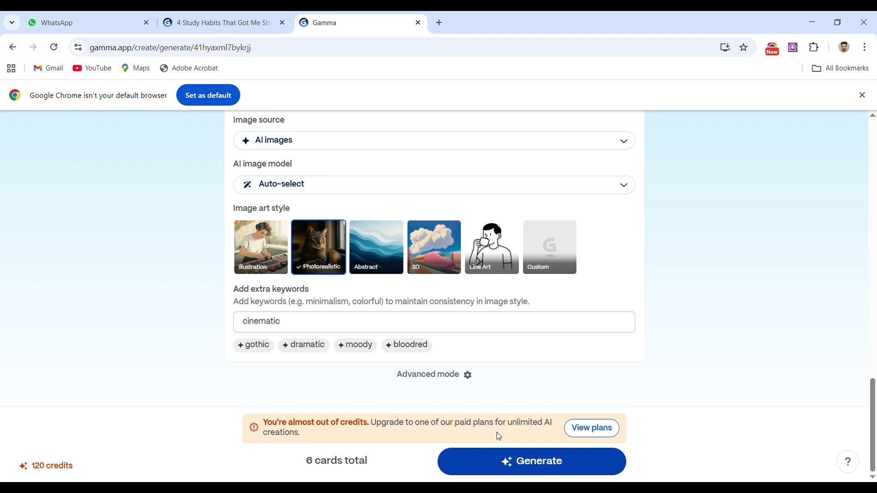
mouse_move(394, 447)
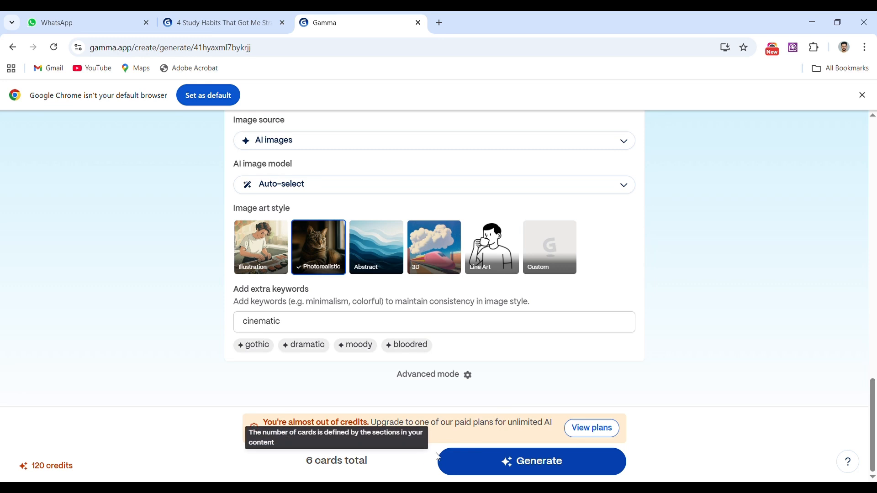
left_click(519, 462)
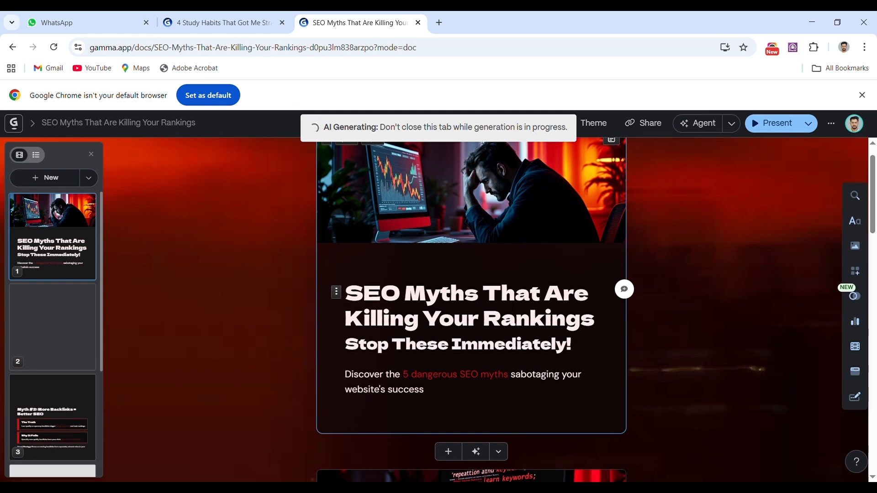
Review the generated cards from the title card through Myth #5 for their text and images
scroll(470, 341, "down", 3)
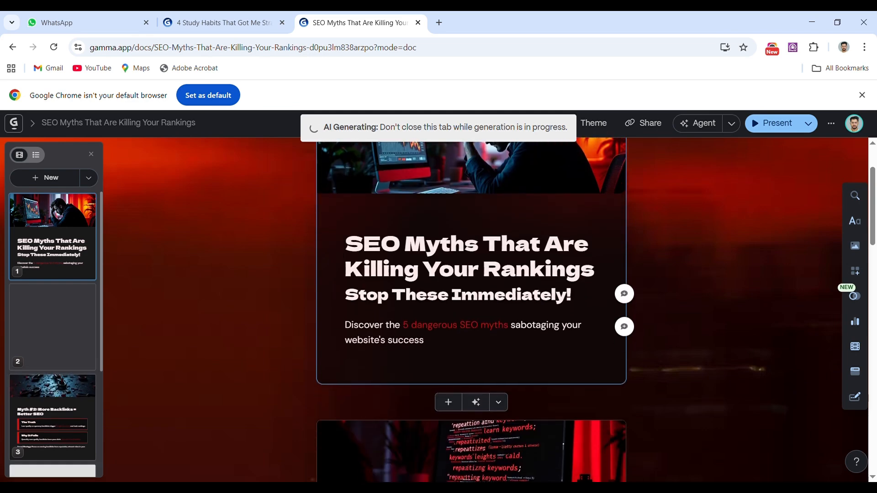
scroll(470, 340, "down", 4)
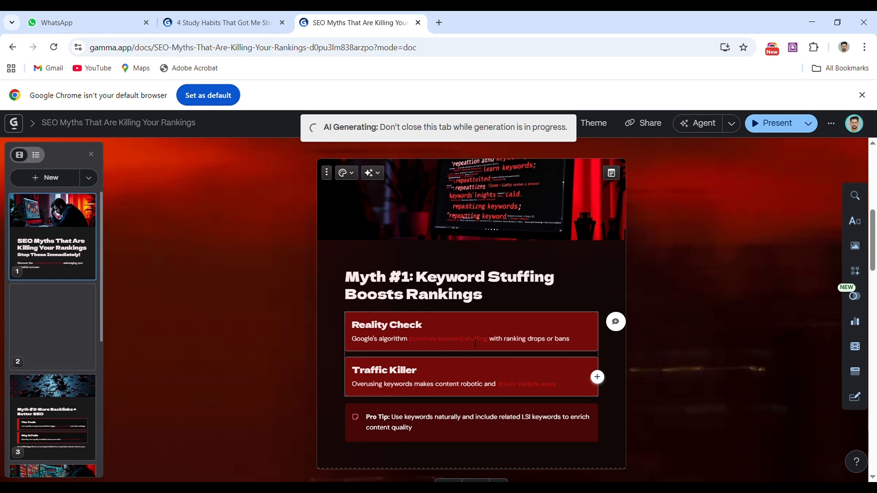
scroll(475, 343, "down", 2)
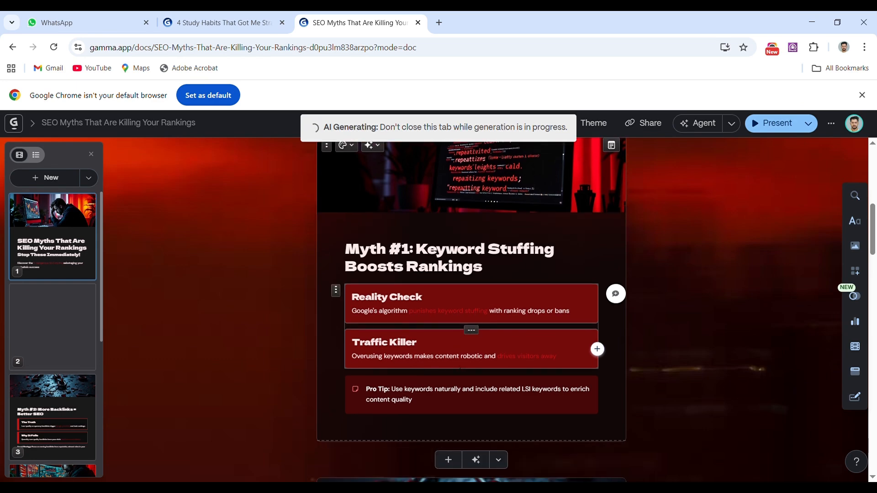
scroll(460, 370, "down", 1)
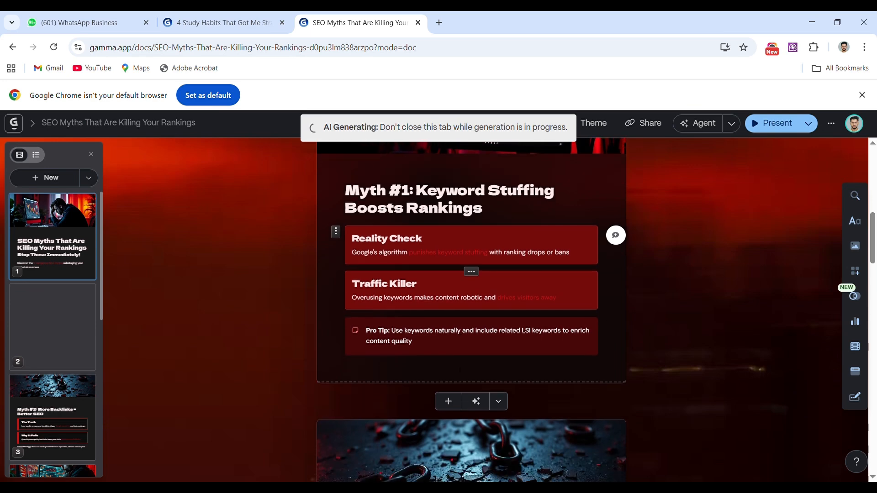
scroll(457, 358, "down", 8)
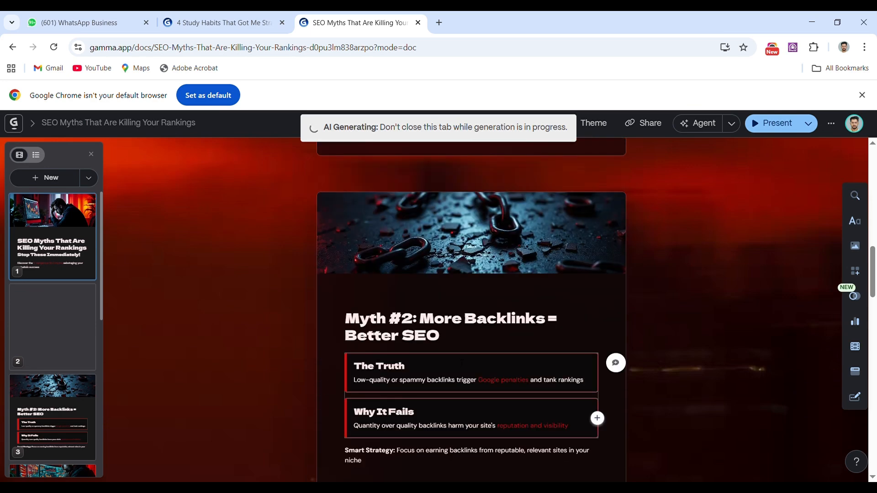
scroll(503, 327, "down", 10)
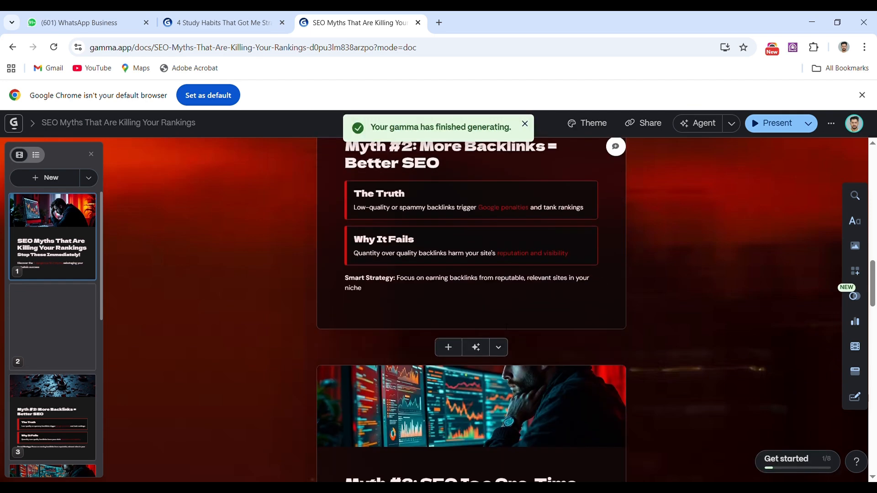
scroll(503, 327, "down", 3)
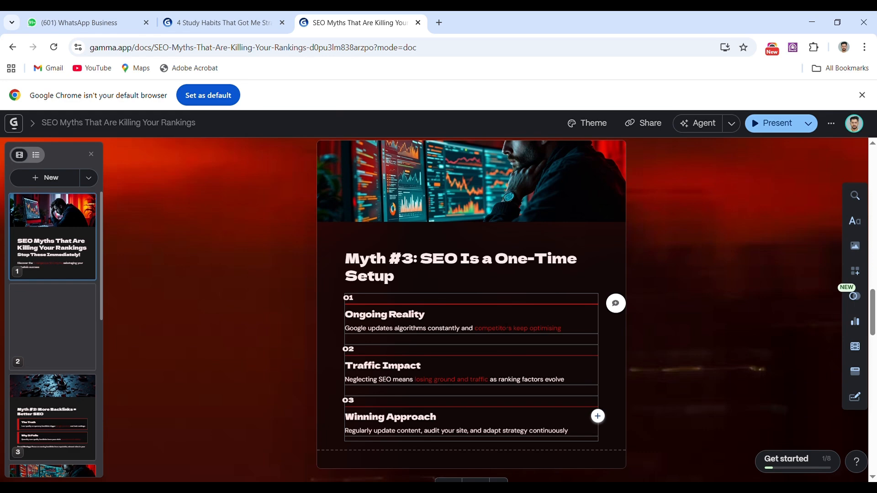
scroll(451, 397, "down", 8)
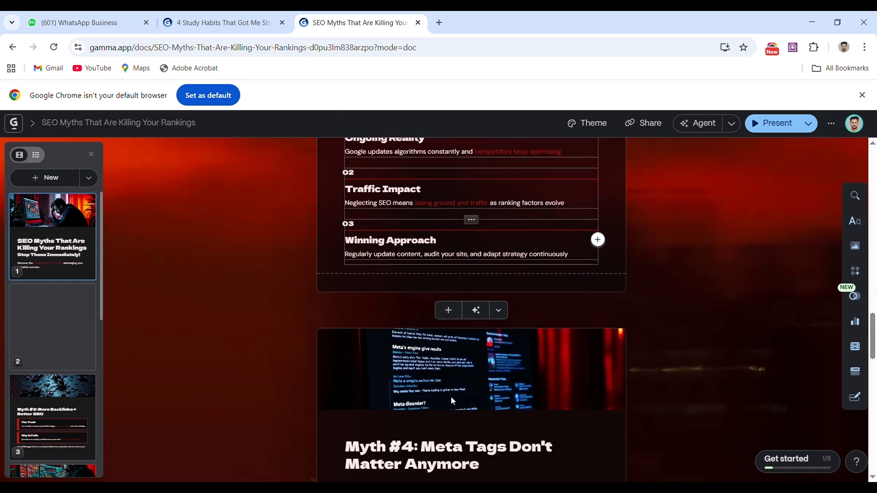
scroll(450, 396, "down", 20)
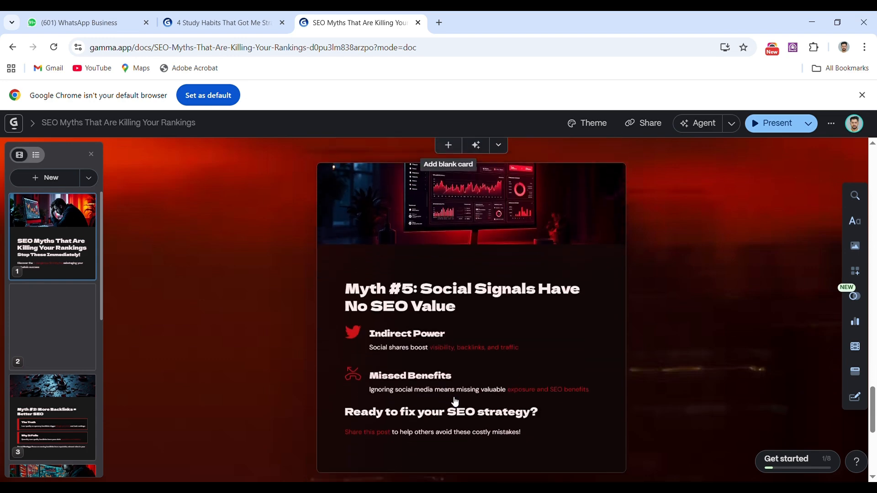
scroll(454, 401, "up", 6)
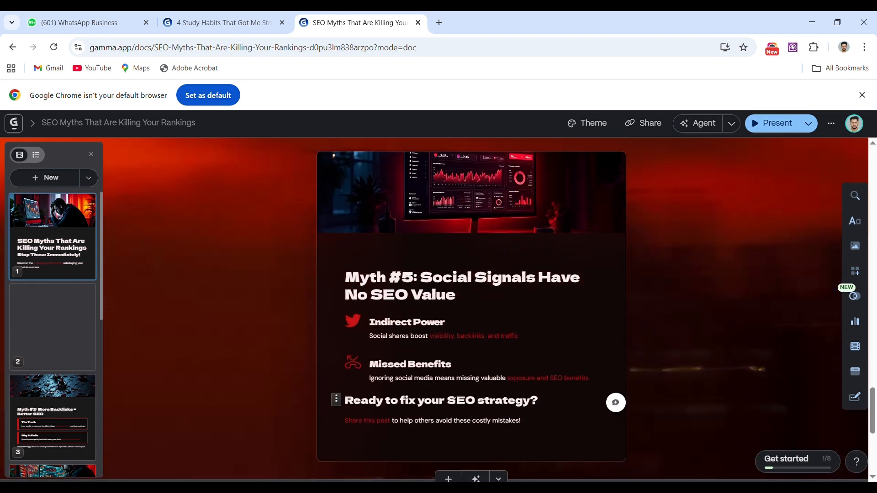
scroll(637, 265, "up", 2)
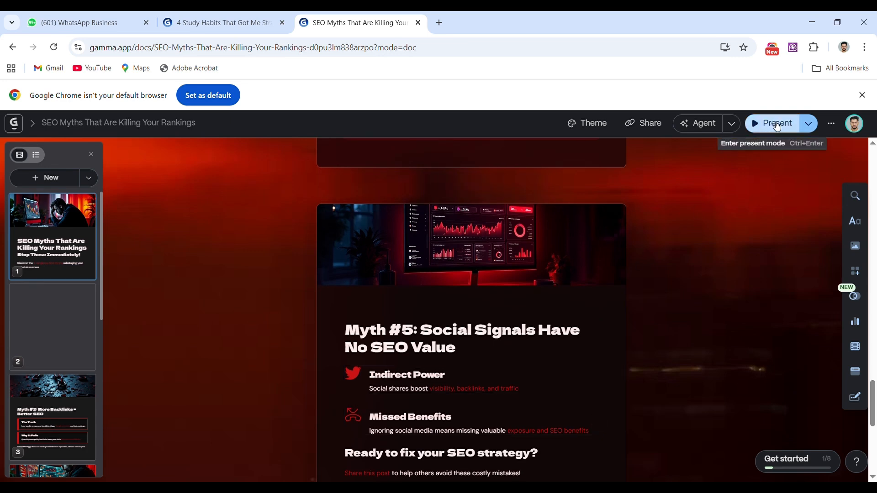
scroll(629, 292, "up", 2)
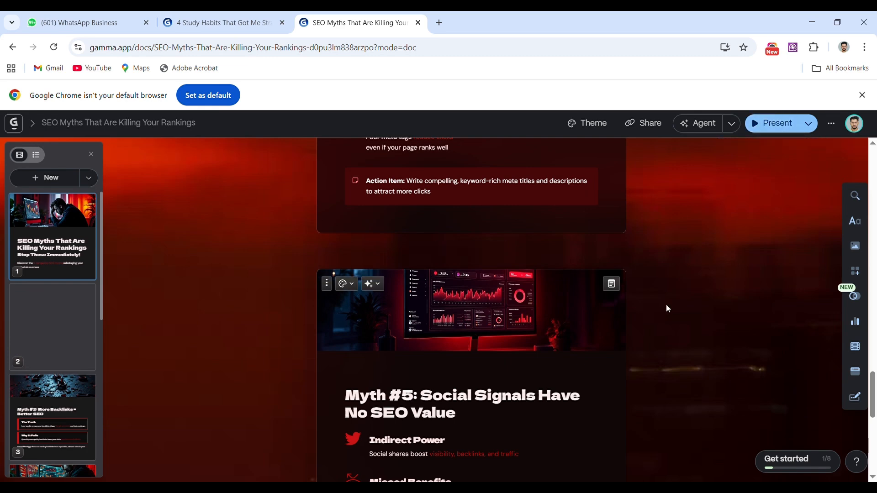
scroll(631, 345, "down", 1)
scroll(631, 345, "down", 3)
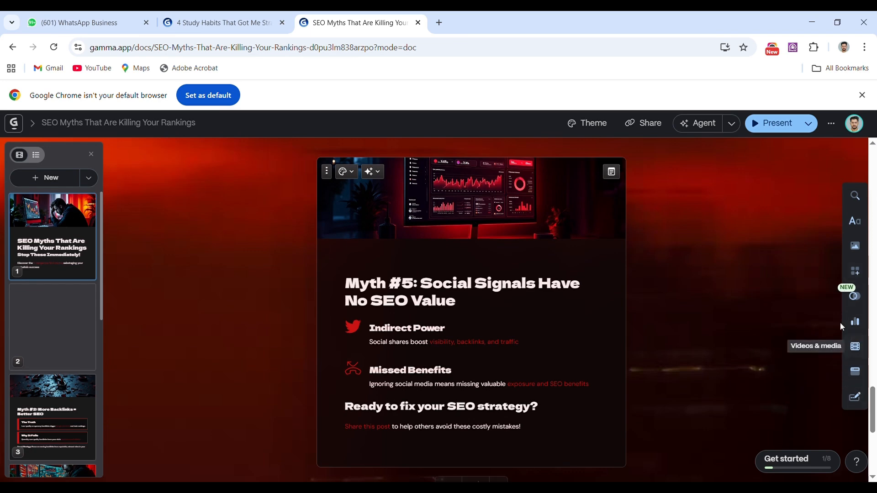
scroll(731, 291, "up", 2)
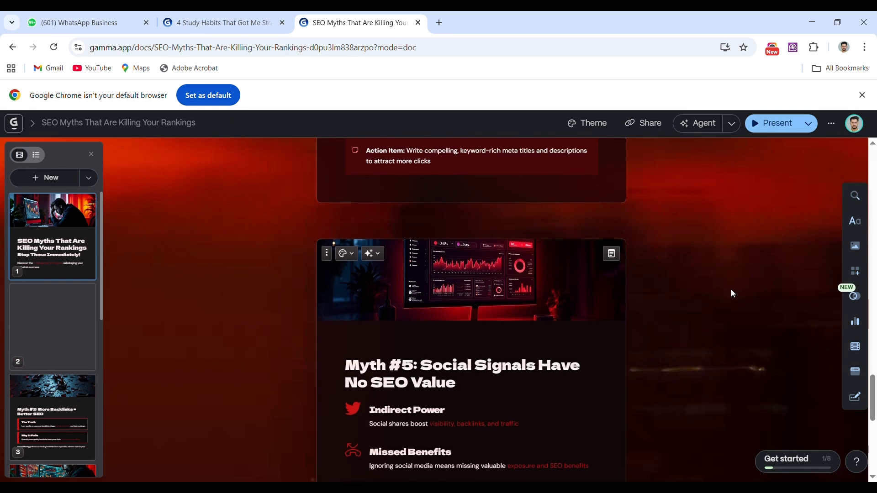
scroll(731, 290, "down", 2)
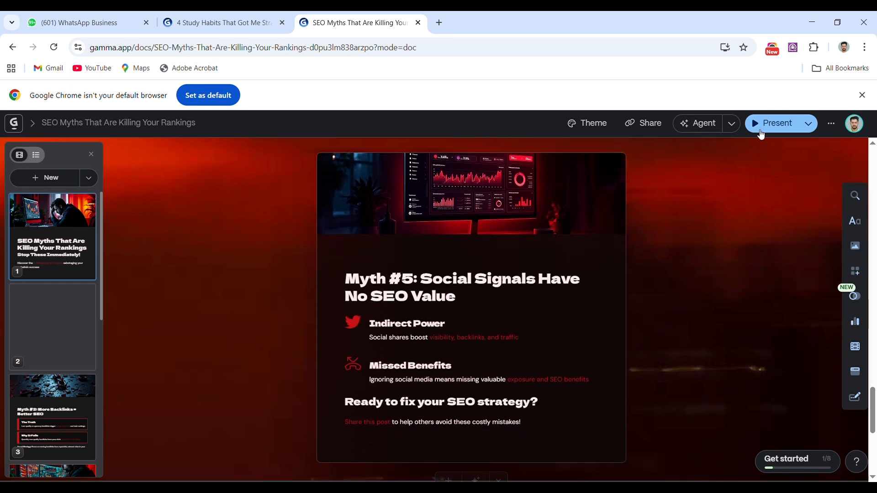
scroll(664, 292, "down", 2)
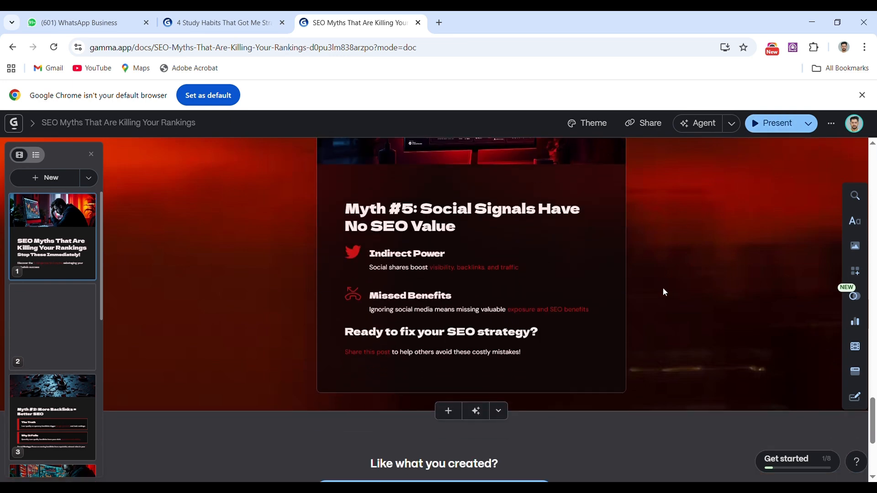
scroll(664, 293, "up", 3)
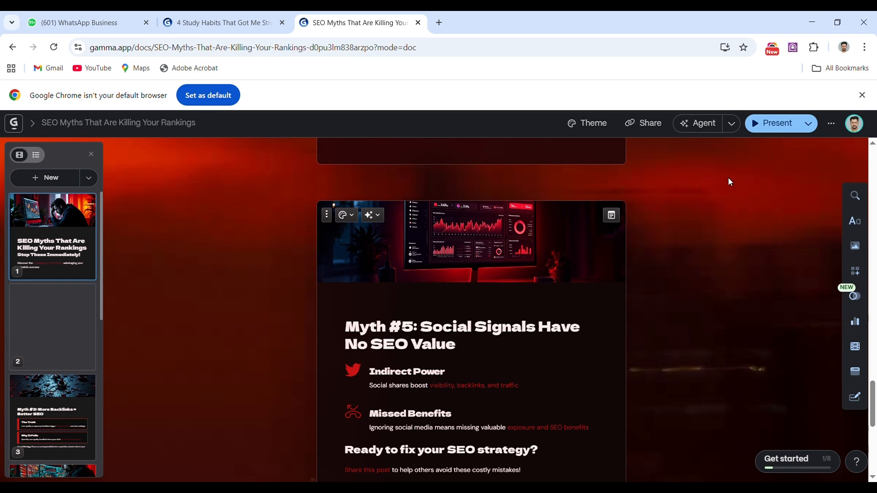
Present the carousel and review its cards back to the title card and forward again to Myth #5
left_click(775, 127)
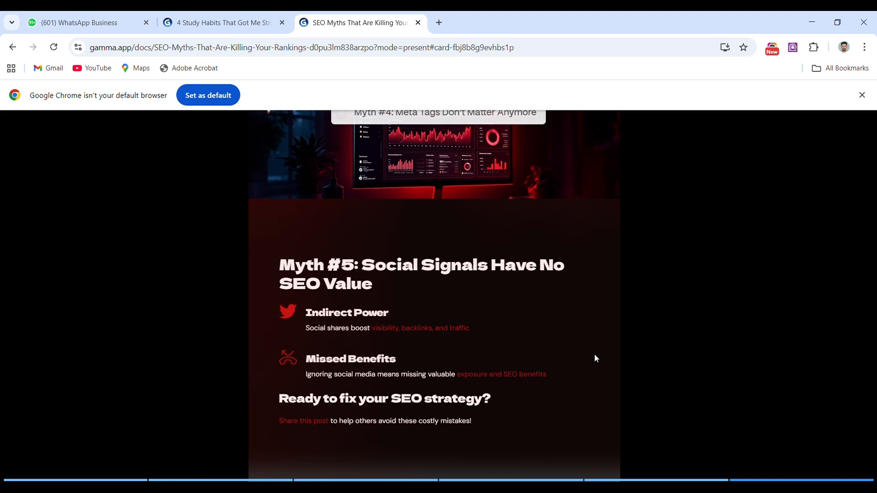
left_click(862, 95)
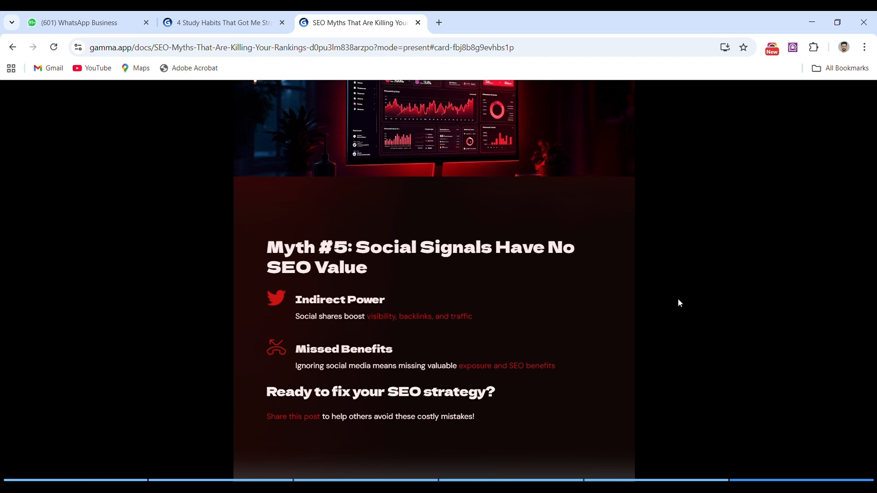
scroll(678, 298, "up", 5)
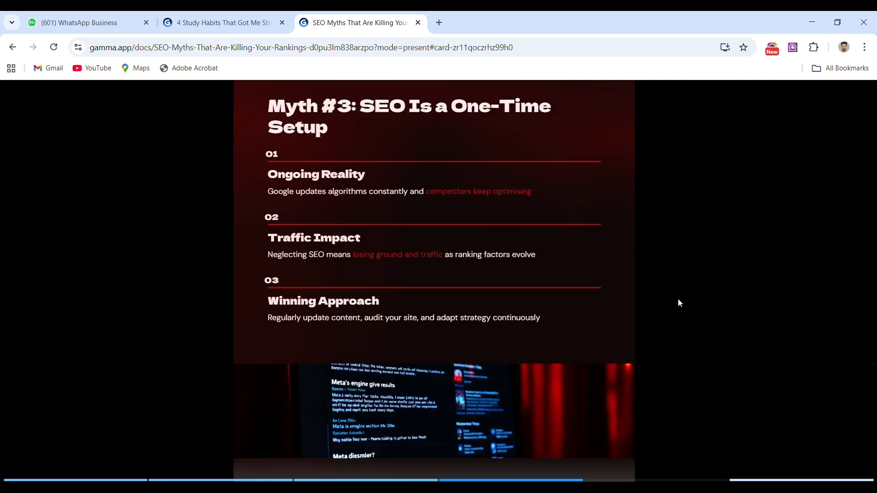
scroll(678, 299, "up", 4)
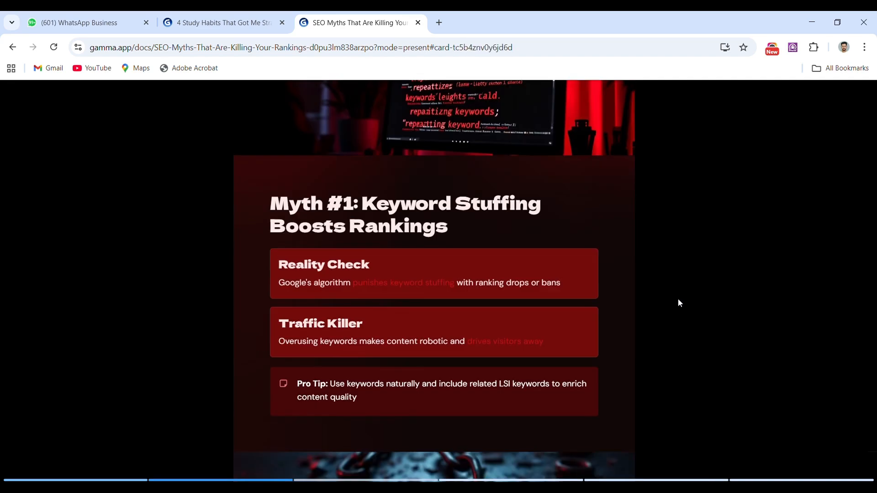
scroll(678, 299, "up", 2)
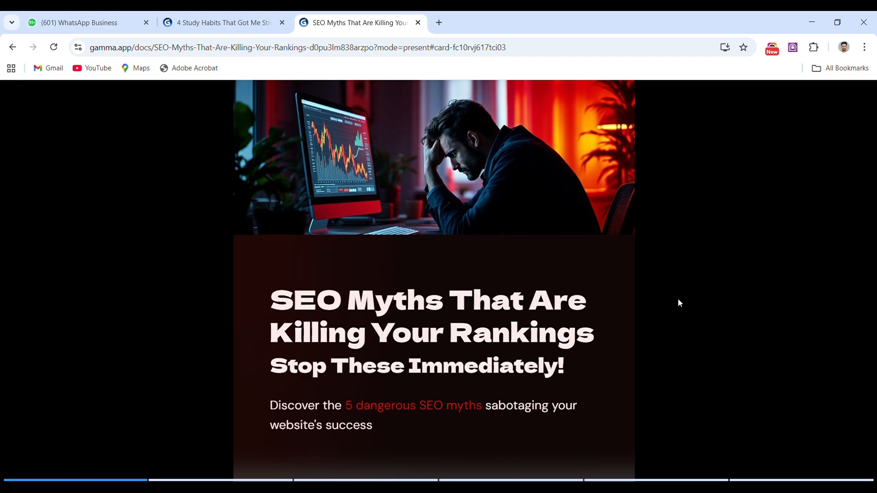
scroll(678, 299, "down", 1)
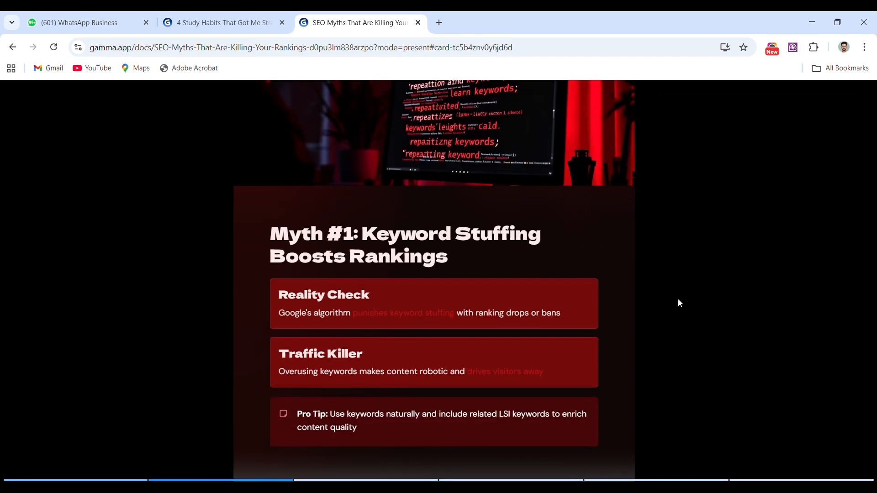
scroll(678, 299, "down", 2)
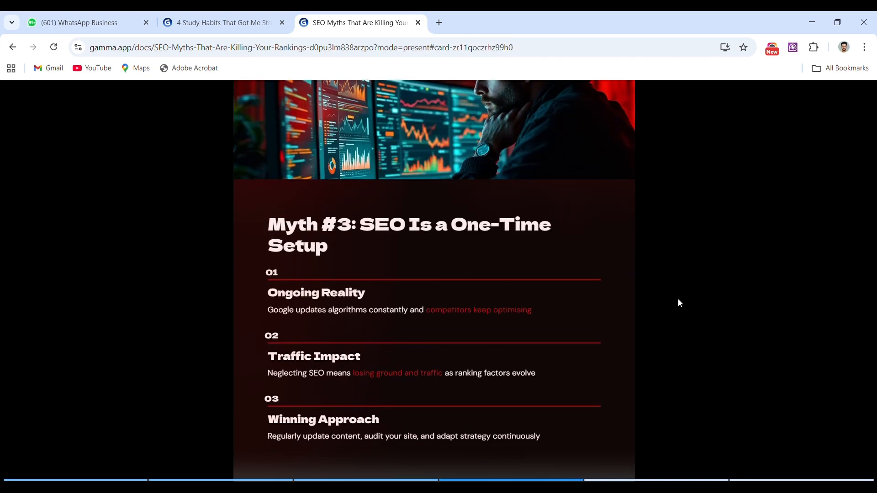
scroll(678, 298, "down", 1)
scroll(678, 299, "down", 1)
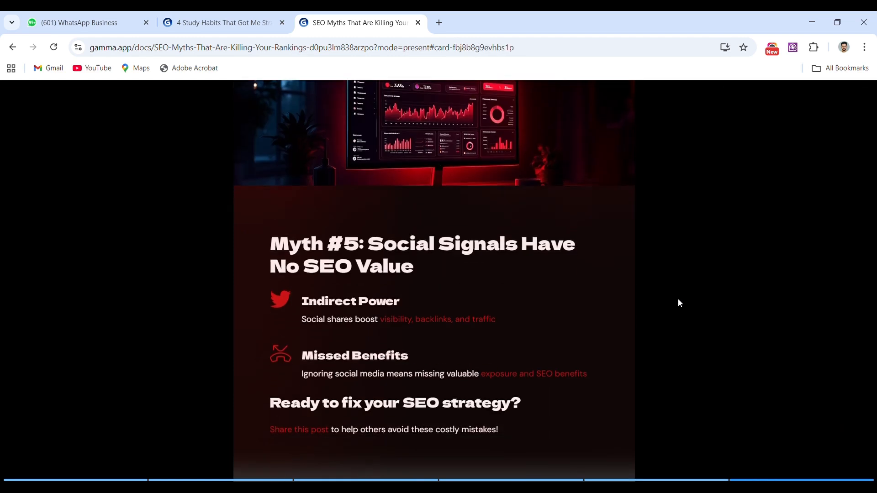
Examine the carousel's export formats, font downloads, export limitations and badge option in the sharing settings, and return to the presentation
mouse_move(689, 82)
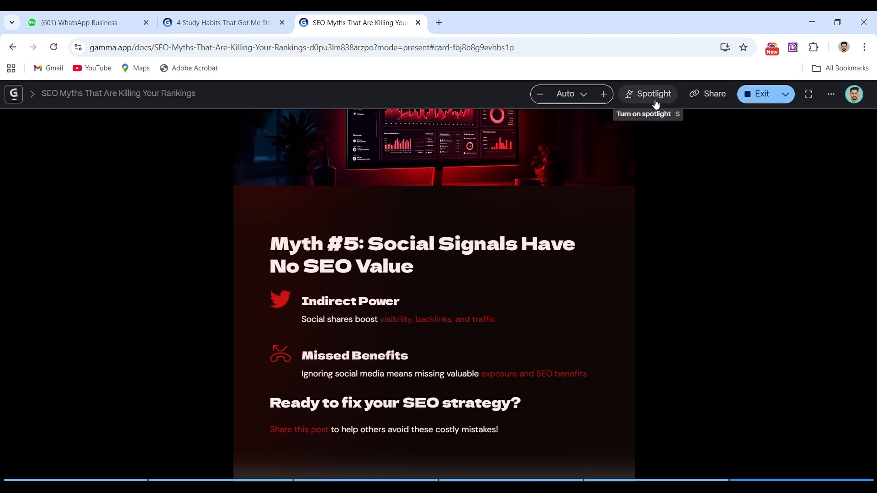
left_click(707, 95)
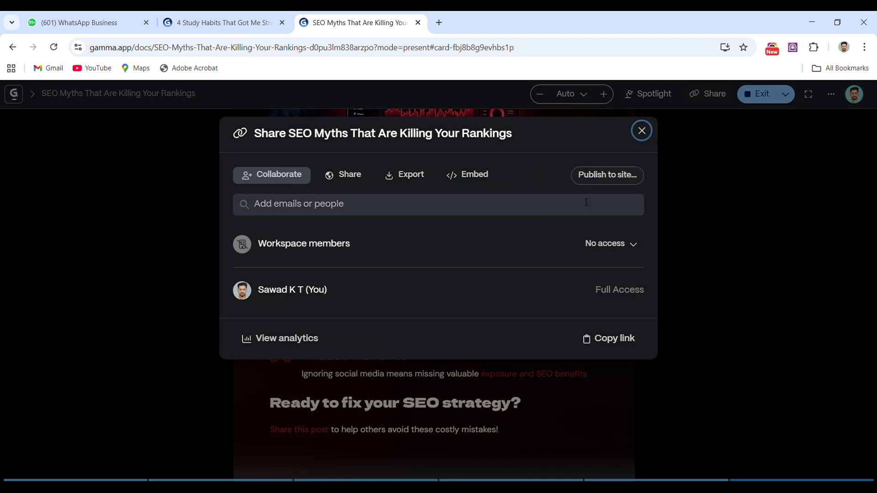
left_click(410, 181)
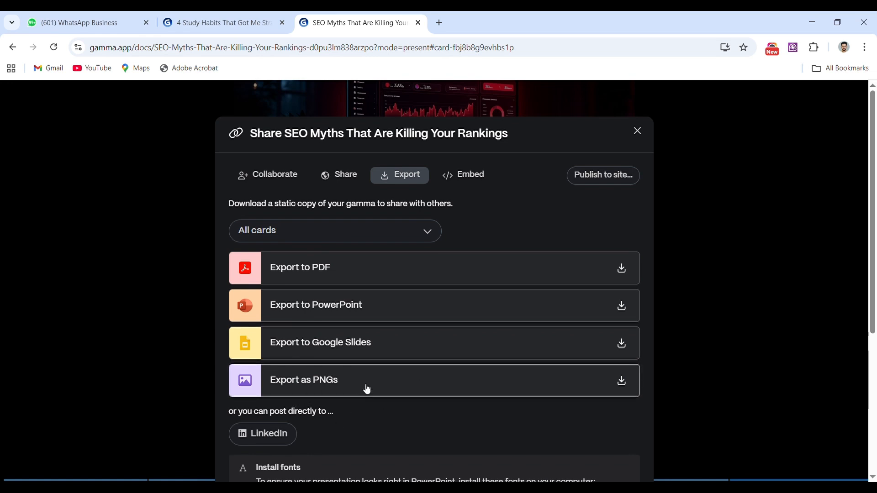
scroll(367, 389, "down", 3)
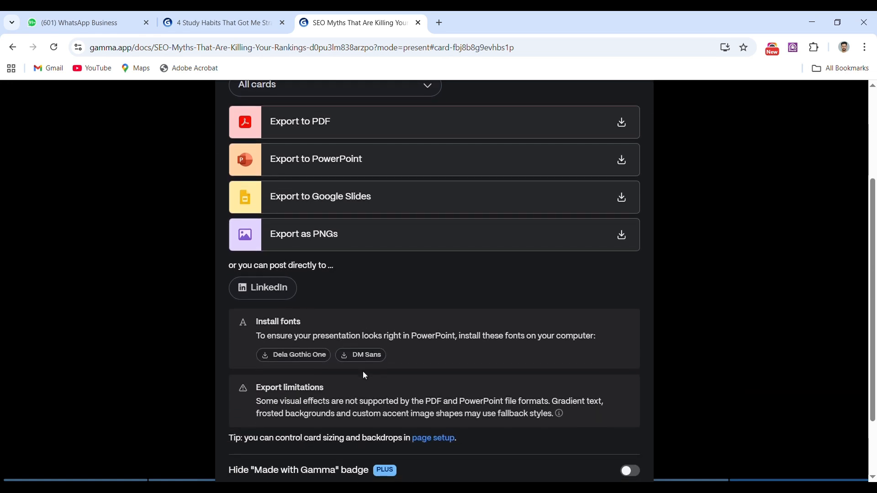
scroll(365, 376, "down", 1)
scroll(364, 376, "down", 1)
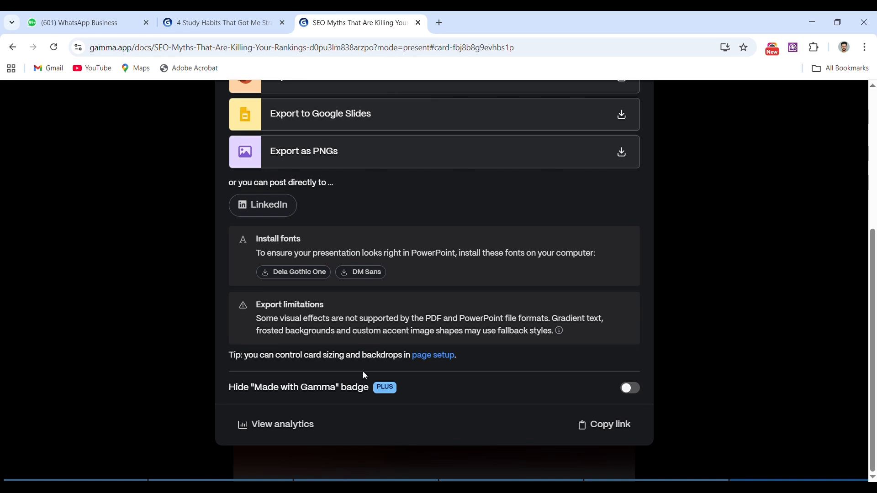
scroll(364, 374, "up", 1)
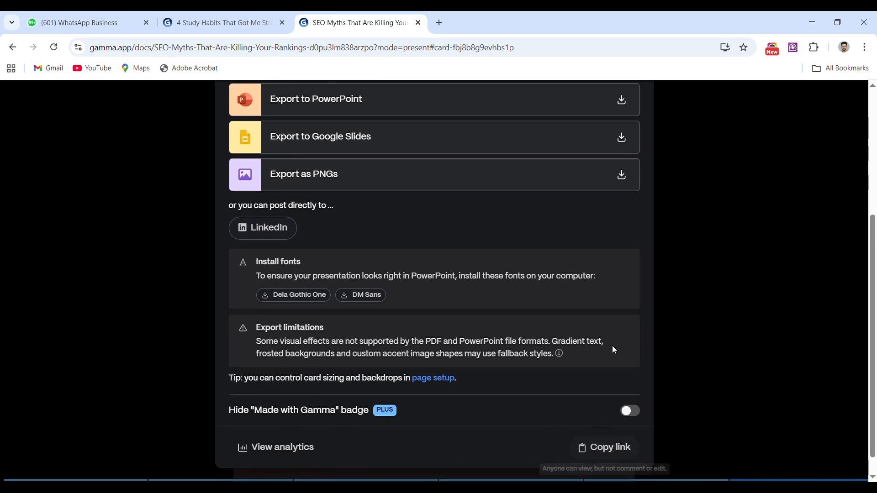
scroll(598, 275, "up", 6)
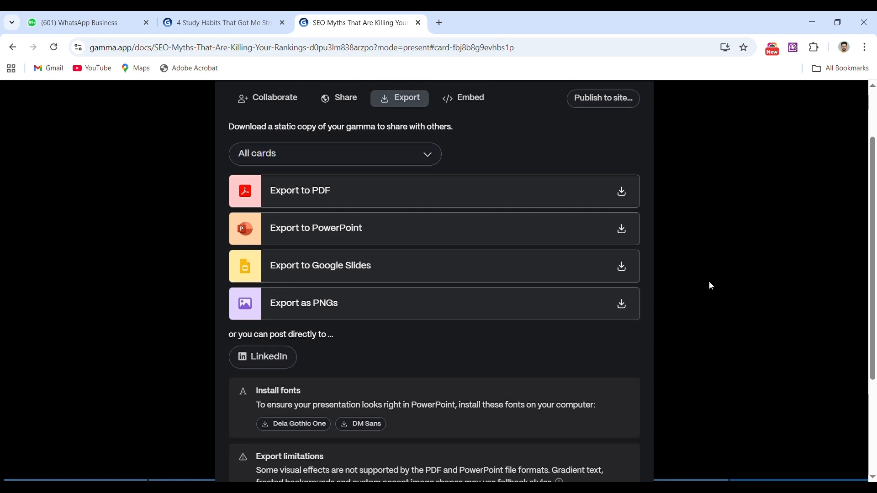
left_click(710, 285)
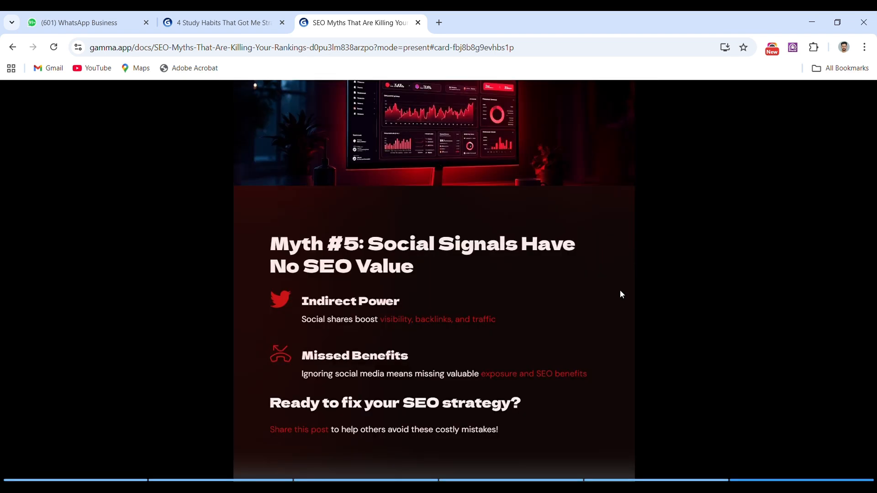
key("Right")
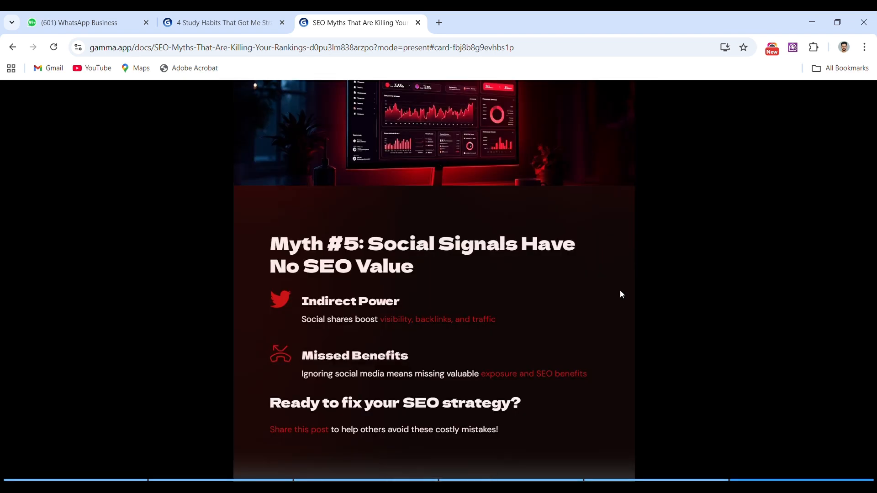